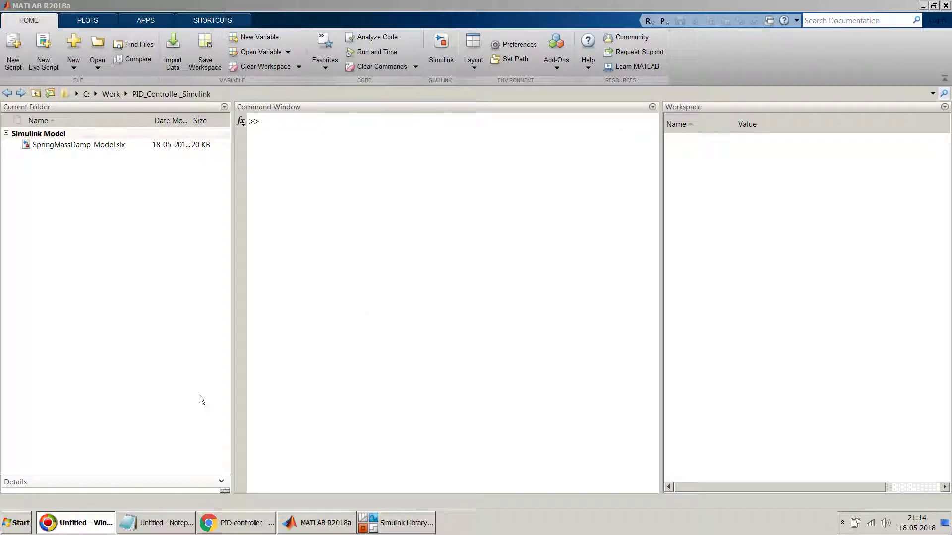
# - Leave the empty MATLAB Command Window for the Wikipedia PID controller article in Chrome
pyautogui.click(85, 524)
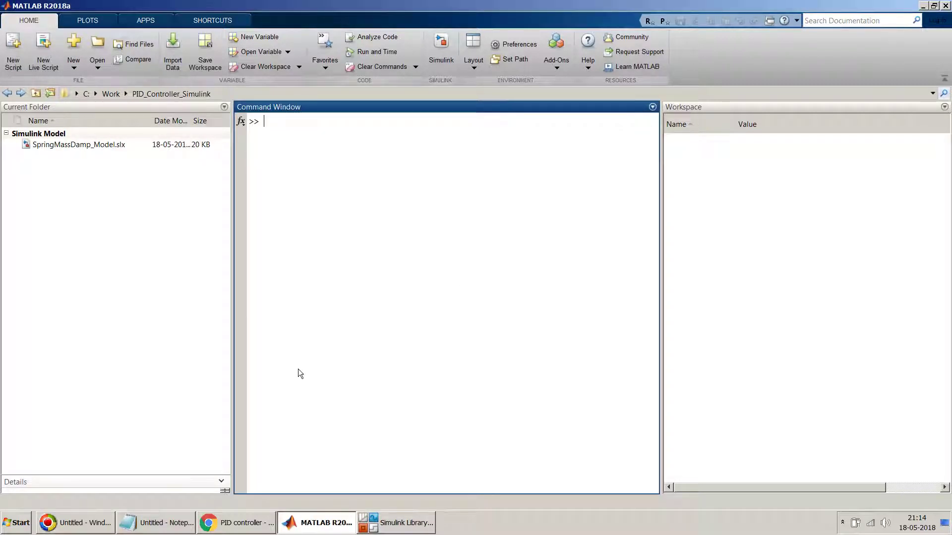
pyautogui.click(243, 527)
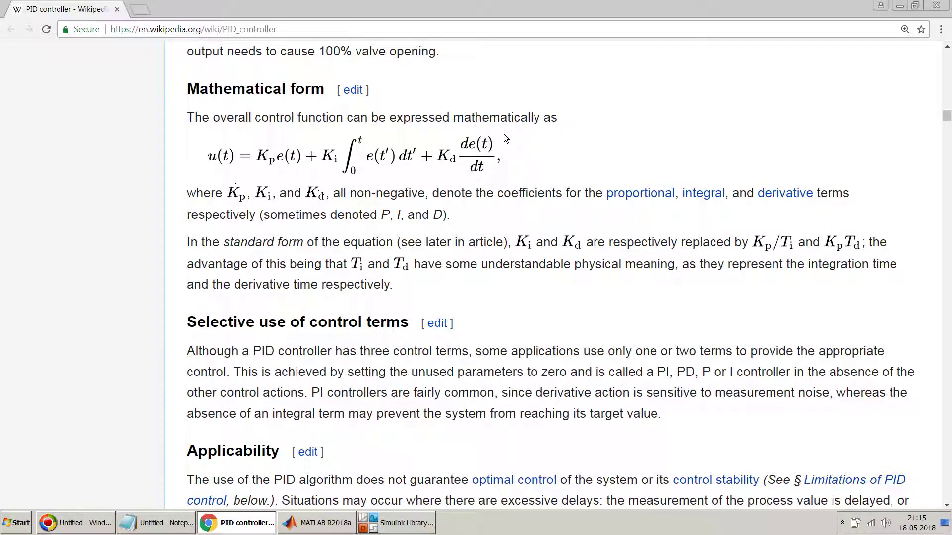
# - Minimize Chrome and bring up the Simulink Library Browser with its pid results, shifted left
pyautogui.click(247, 528)
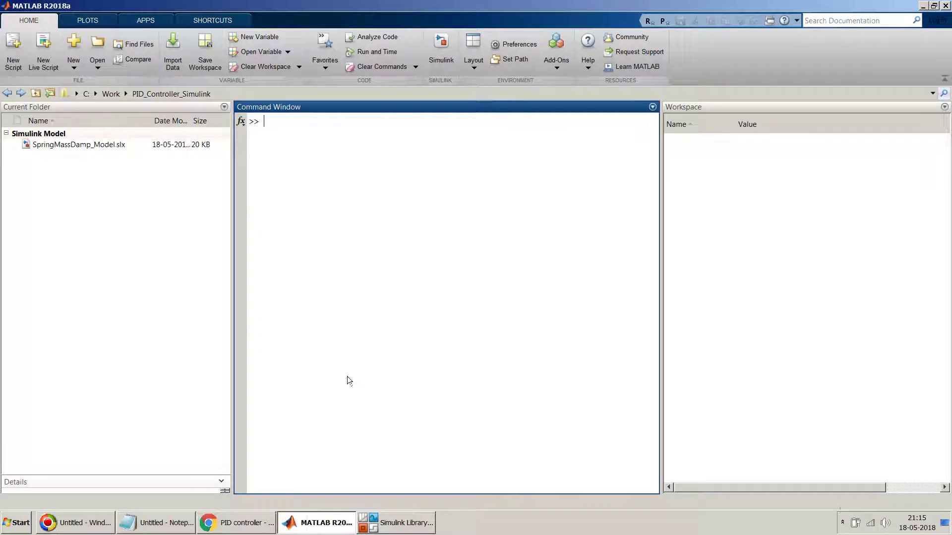
pyautogui.click(401, 529)
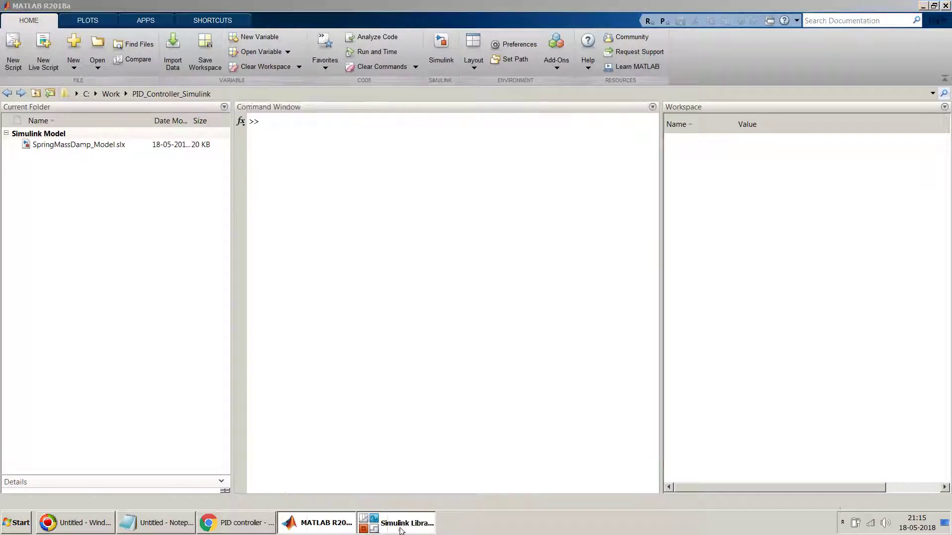
pyautogui.moveTo(713, 89); pyautogui.dragTo(616, 81)
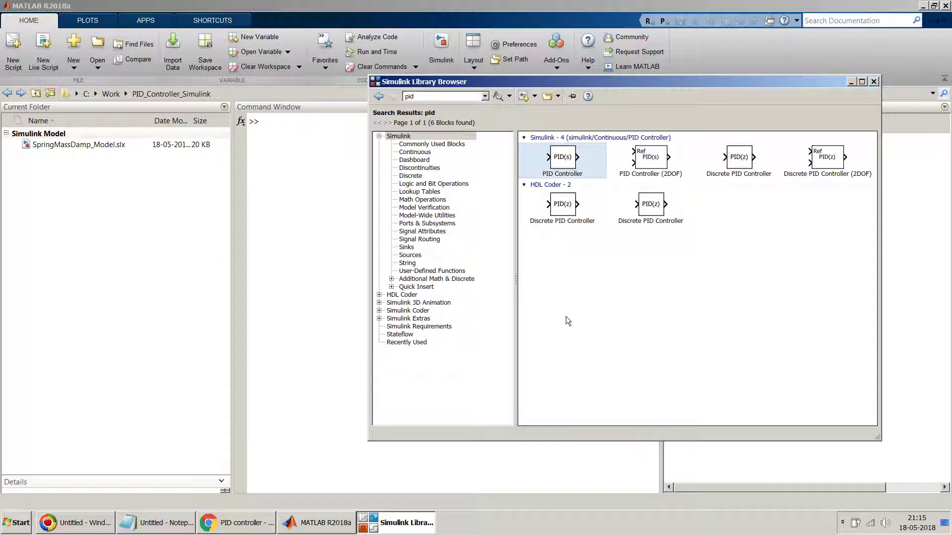
# - Create a new blank Simulink model from MATLAB
pyautogui.click(299, 233)
pyautogui.click(77, 65)
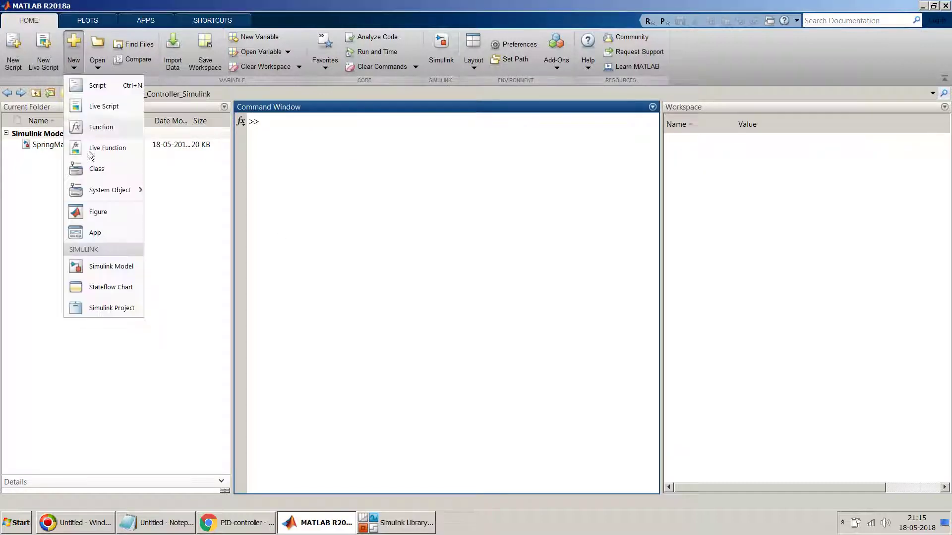
pyautogui.click(115, 269)
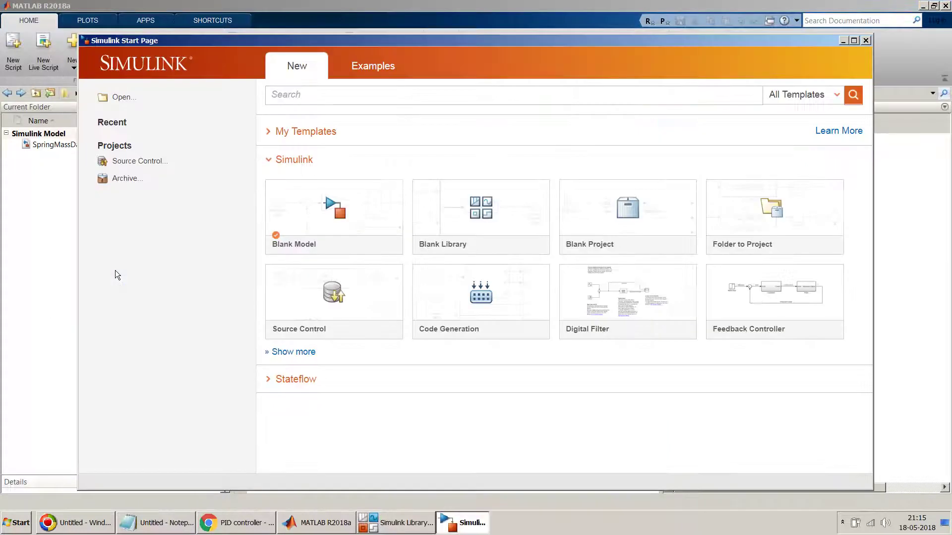
pyautogui.click(340, 215)
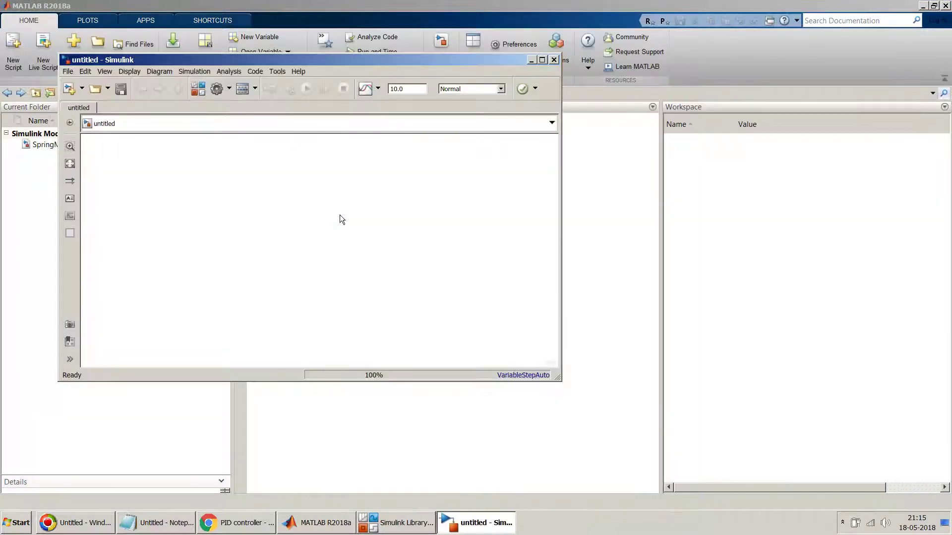
# - Save the model as PID_Controller_Simulink
pyautogui.hotkey('ctrl', 's')
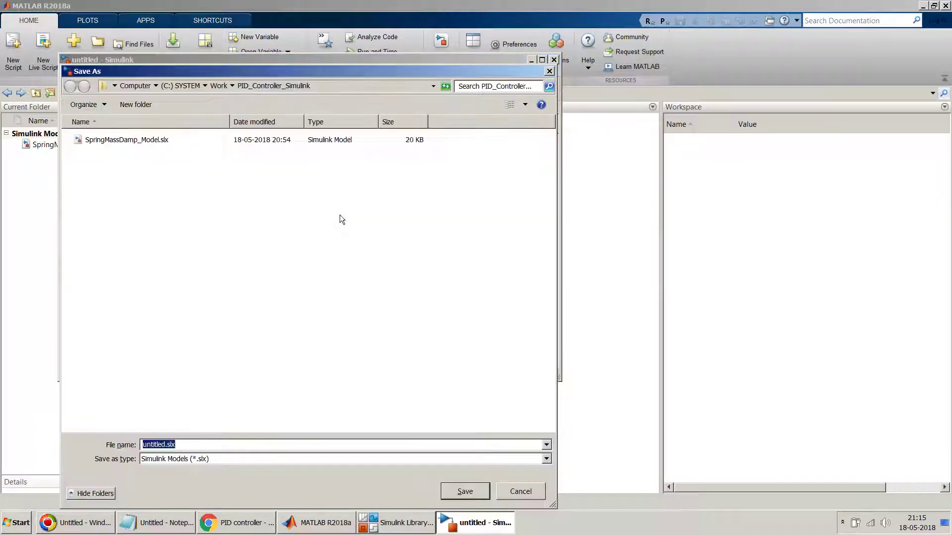
pyautogui.write('PID_Con')
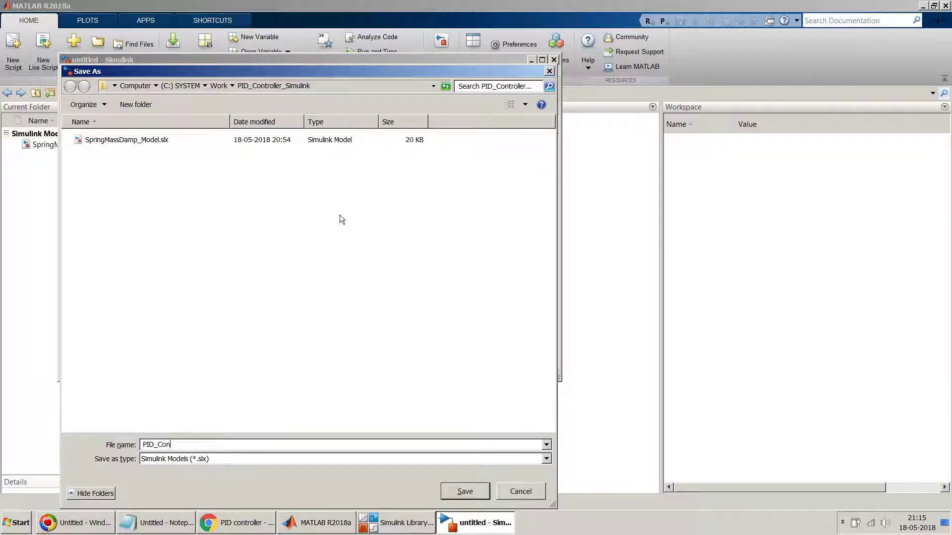
pyautogui.write('troller_Simulink')
pyautogui.press('Return')
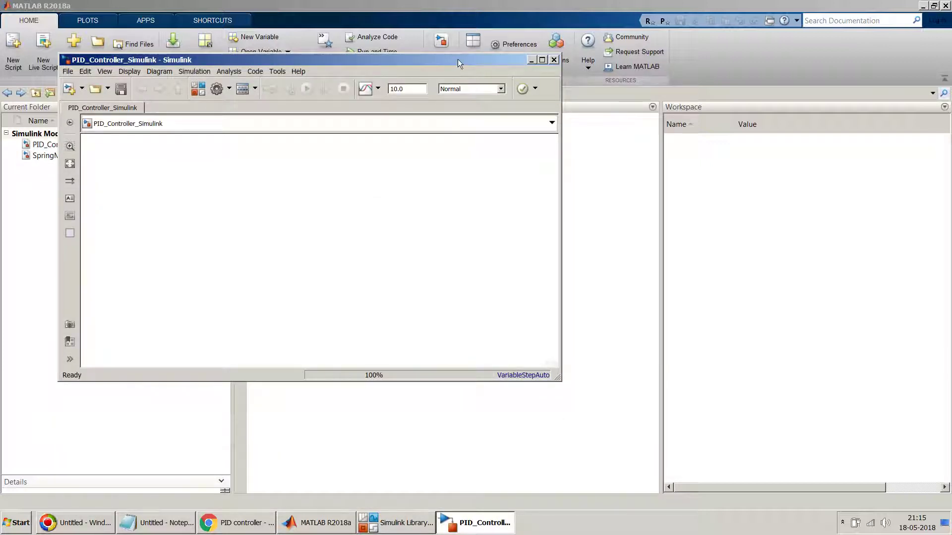
pyautogui.moveTo(457, 58); pyautogui.dragTo(609, 59)
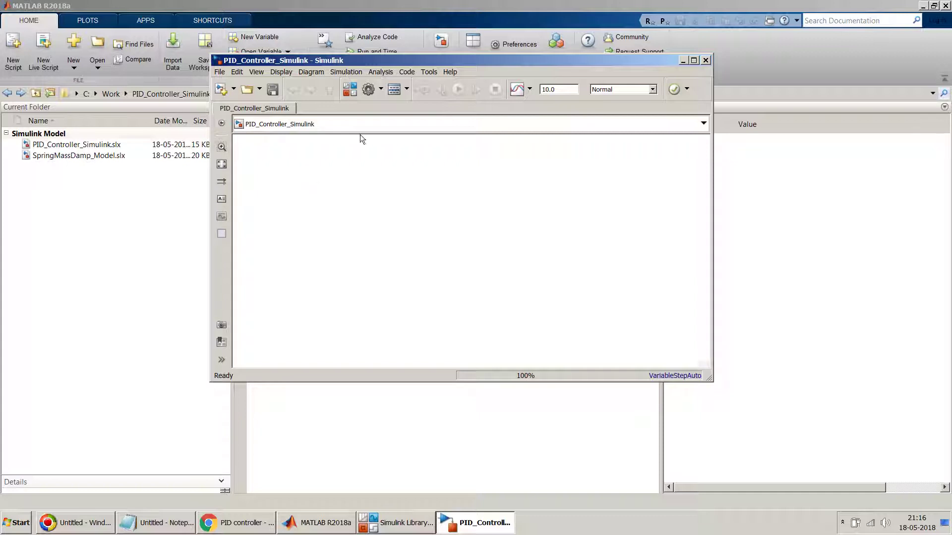
pyautogui.moveTo(458, 59); pyautogui.dragTo(510, 75)
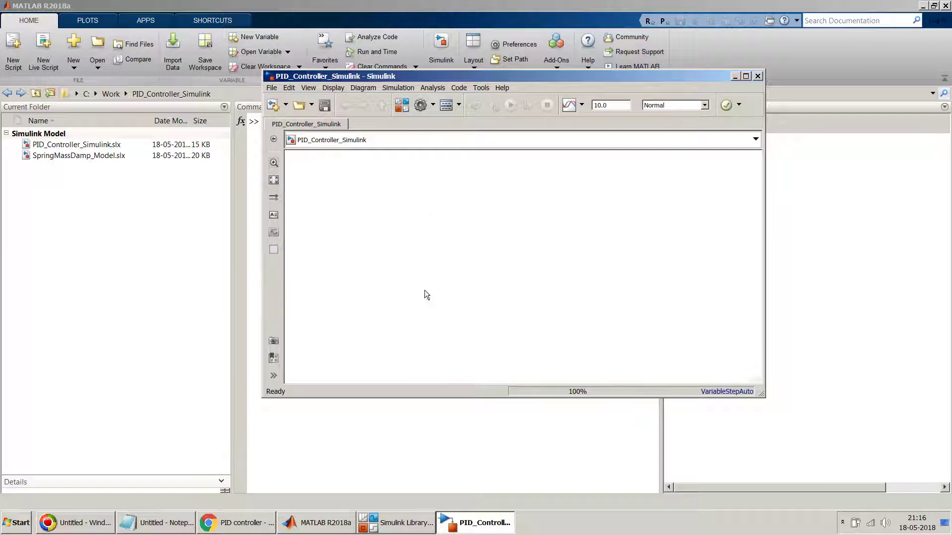
pyautogui.click(252, 525)
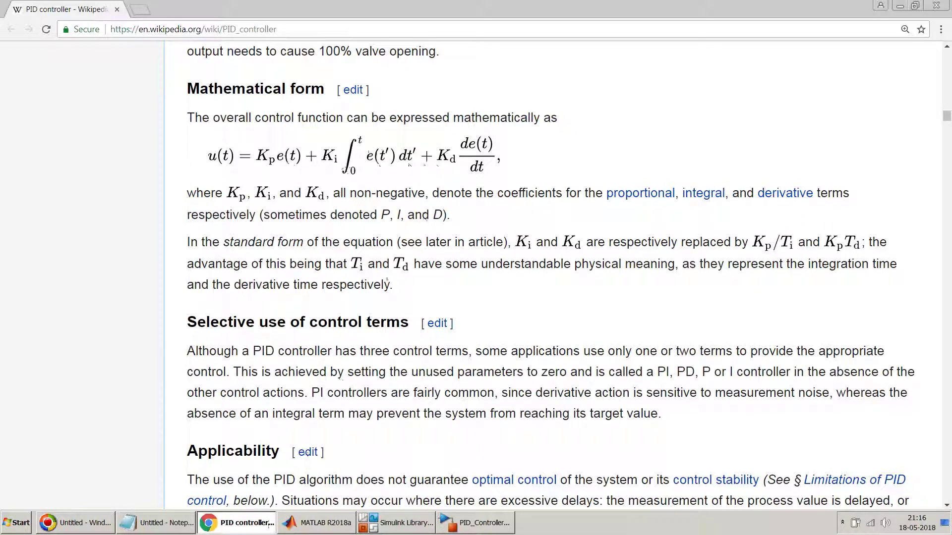
pyautogui.hotkey('alt', 'Tab')
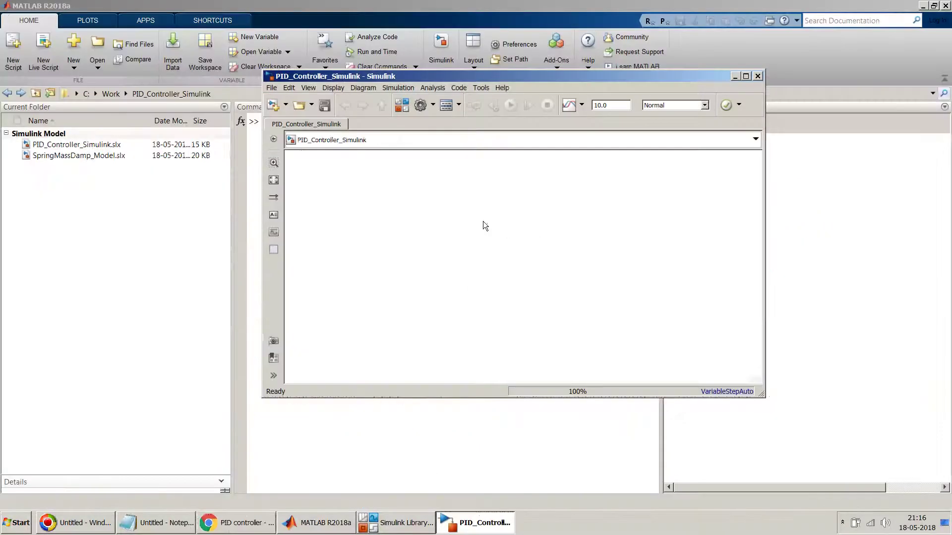
# - Insert a Gain block on the canvas and rename it P
pyautogui.doubleClick(483, 221)
pyautogui.write('pid')
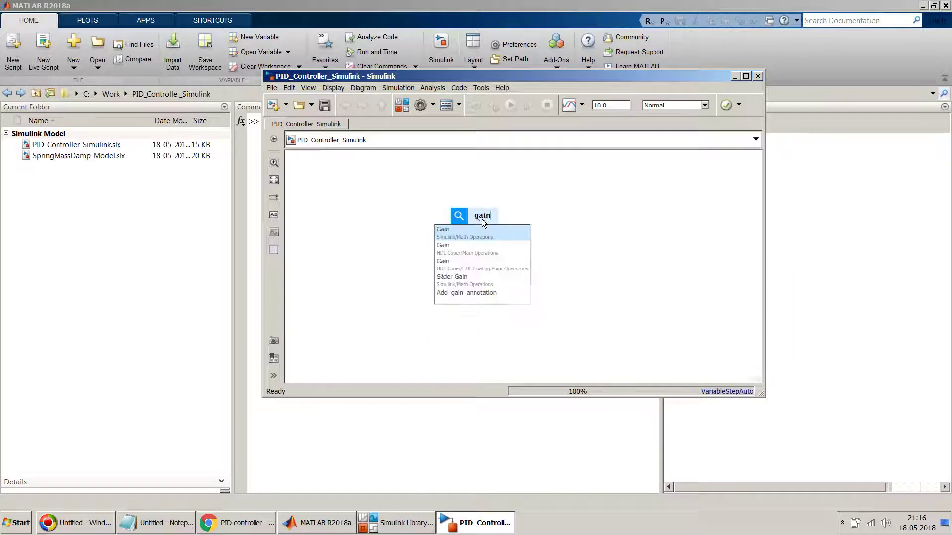
pyautogui.press('Return')
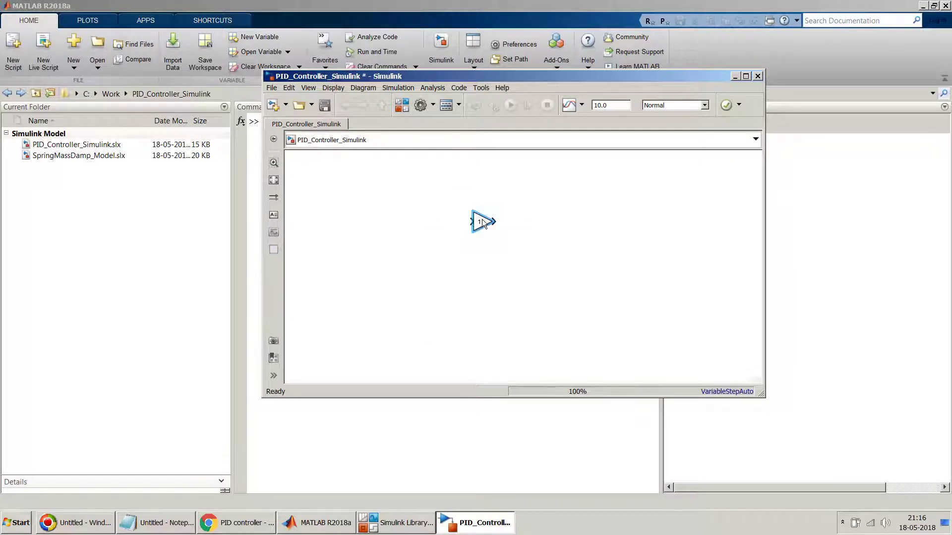
pyautogui.moveTo(478, 221); pyautogui.dragTo(454, 219)
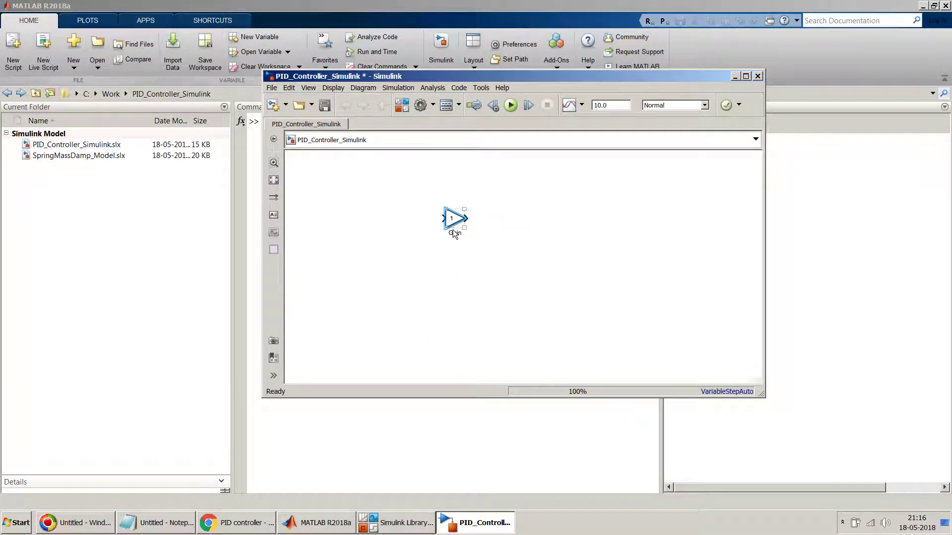
pyautogui.click(455, 239)
pyautogui.doubleClick(453, 235)
pyautogui.write('P')
pyautogui.click(457, 275)
# - Add a second Gain block below P and rename it I
pyautogui.click(451, 217)
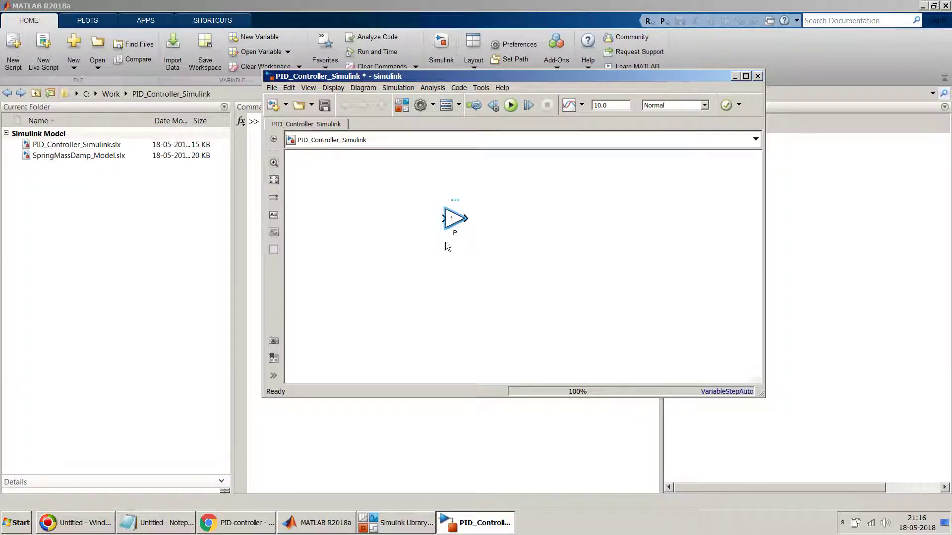
pyautogui.click(442, 290)
pyautogui.write('gain')
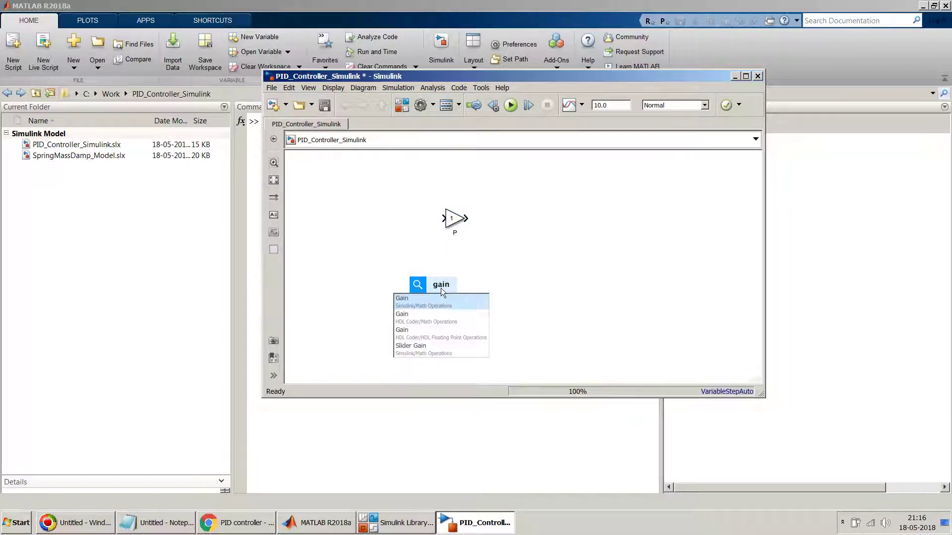
pyautogui.press('Return')
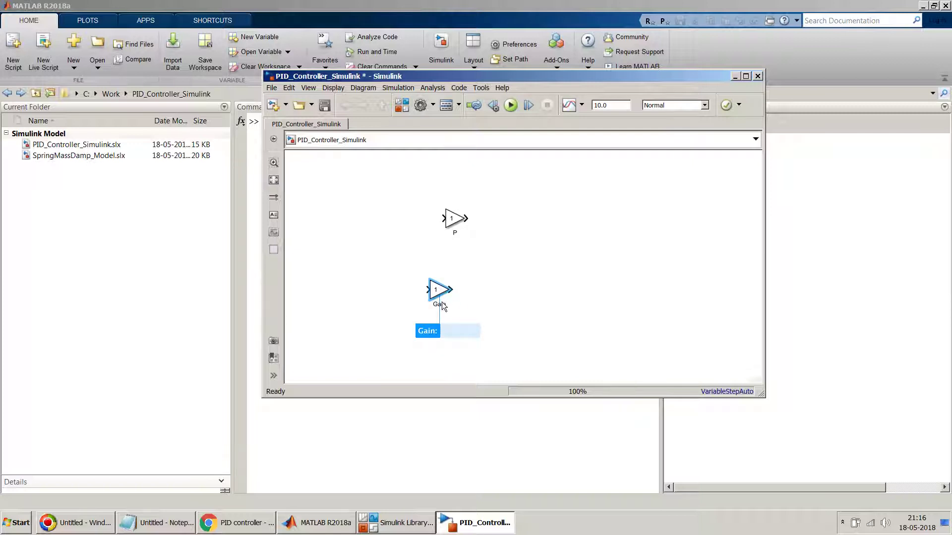
pyautogui.click(462, 300)
pyautogui.click(436, 293)
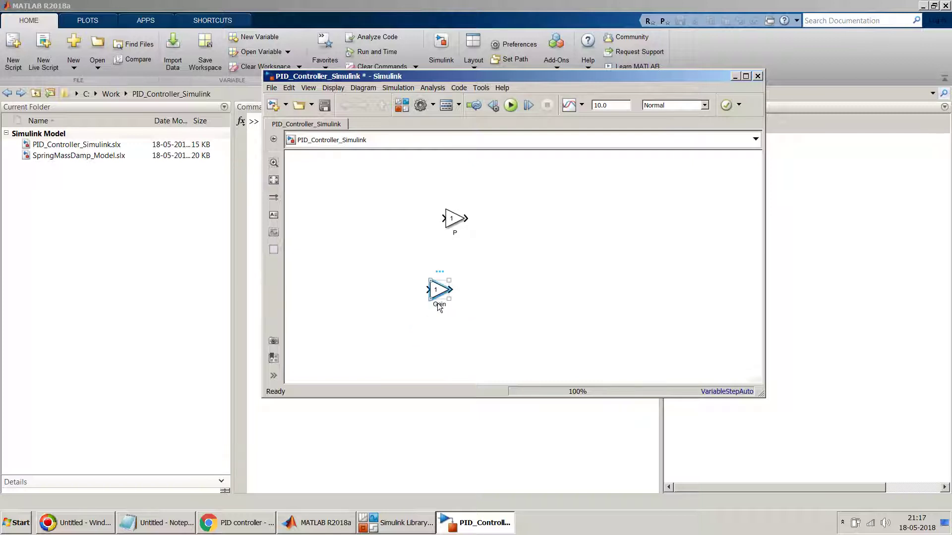
pyautogui.doubleClick(439, 305)
pyautogui.press('BackSpace')
pyautogui.write('I')
pyautogui.click(538, 276)
# - Insert an Integrator connected after I, and align P directly above I
pyautogui.doubleClick(534, 284)
pyautogui.write('inte')
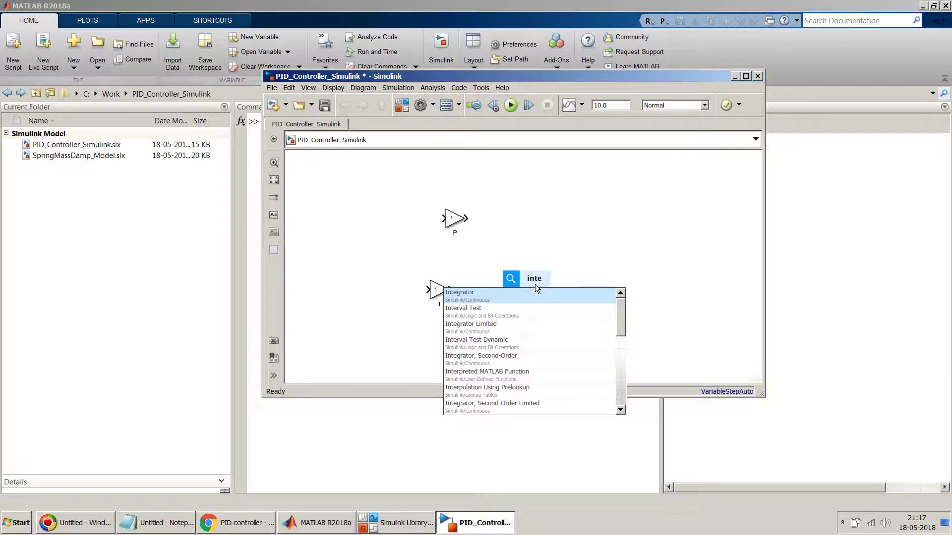
pyautogui.press('Return')
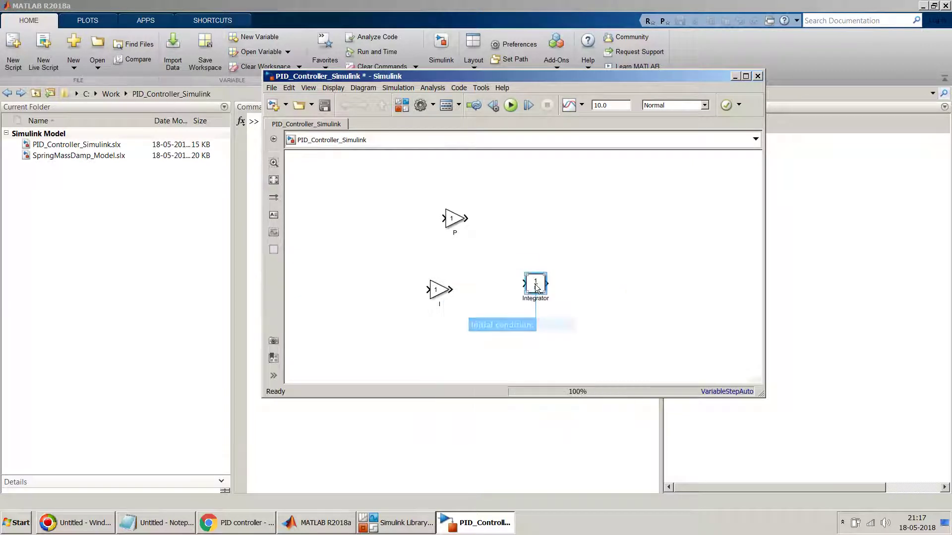
pyautogui.moveTo(536, 290); pyautogui.dragTo(514, 296)
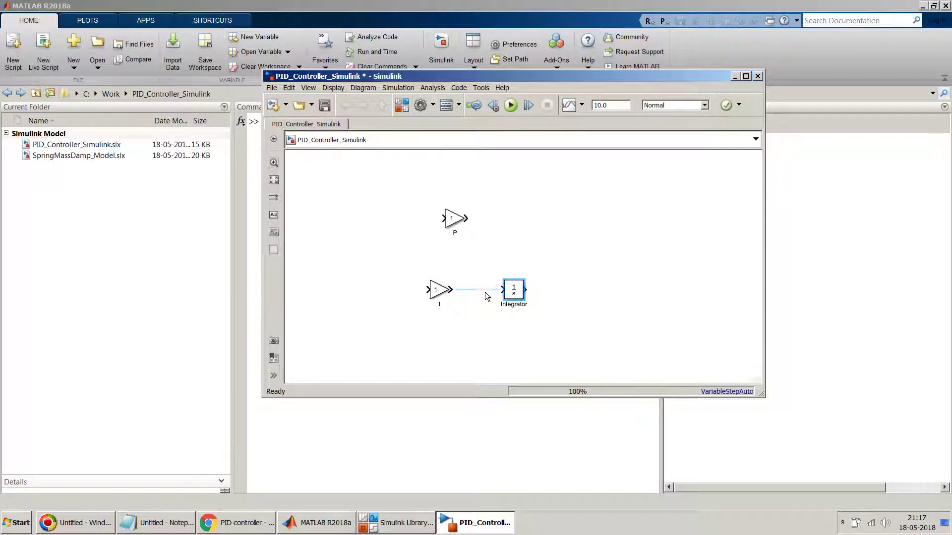
pyautogui.moveTo(456, 218); pyautogui.dragTo(438, 235)
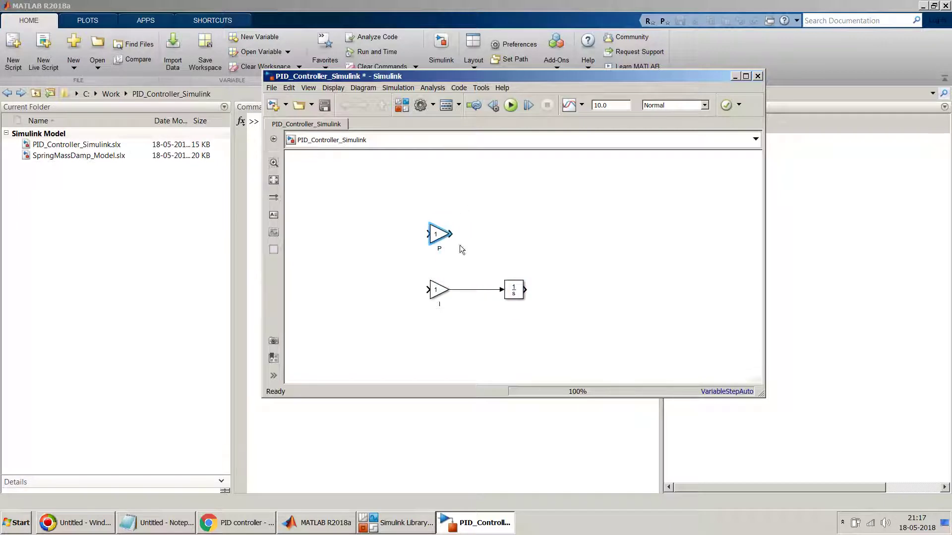
# - Add a third Gain block named D, aligned under P and I
pyautogui.click(433, 341)
pyautogui.doubleClick(432, 346)
pyautogui.write('gain')
pyautogui.press('Return')
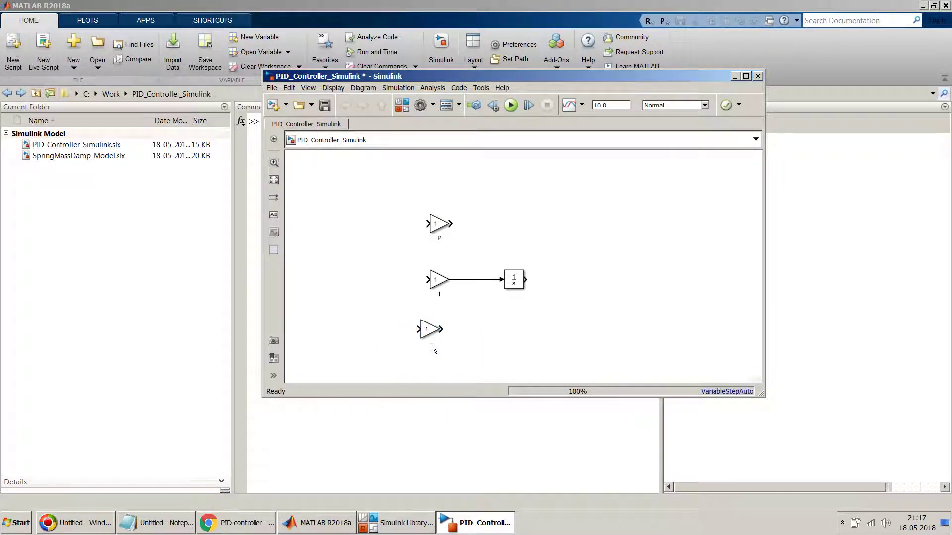
pyautogui.click(430, 342)
pyautogui.doubleClick(430, 344)
pyautogui.click(477, 343)
pyautogui.moveTo(437, 332); pyautogui.dragTo(445, 335)
# - Insert a Derivative block in line with D and connect D's output to it
pyautogui.click(505, 330)
pyautogui.doubleClick(505, 330)
pyautogui.write('deri')
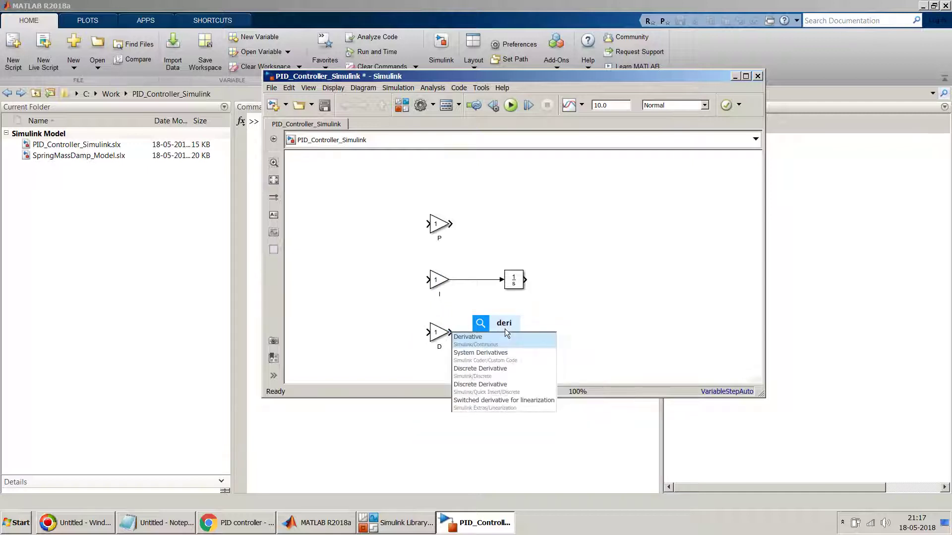
pyautogui.press('Return')
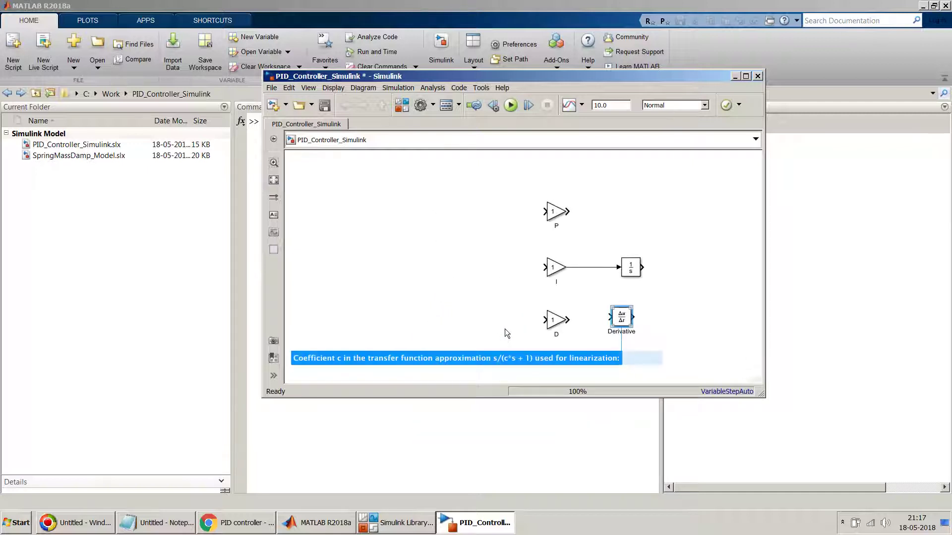
pyautogui.click(596, 341)
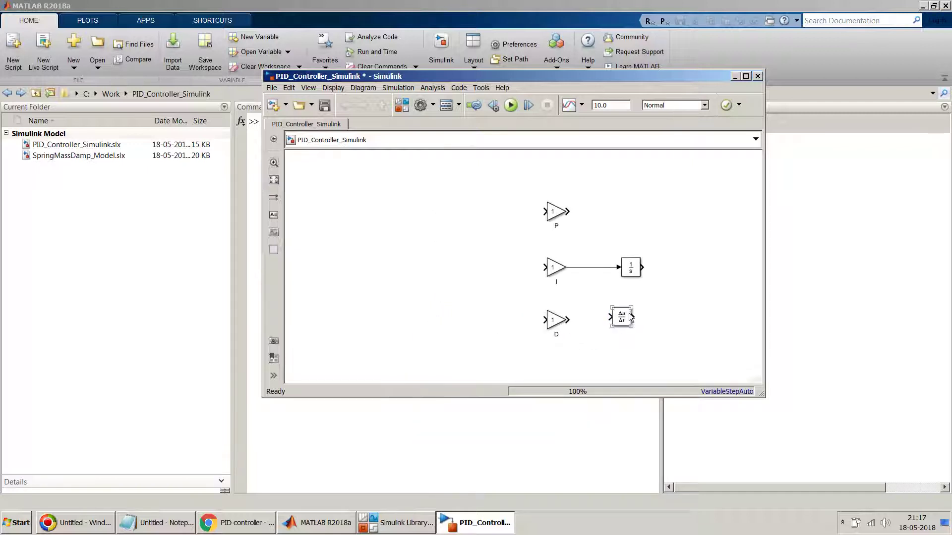
pyautogui.moveTo(624, 320); pyautogui.dragTo(628, 323)
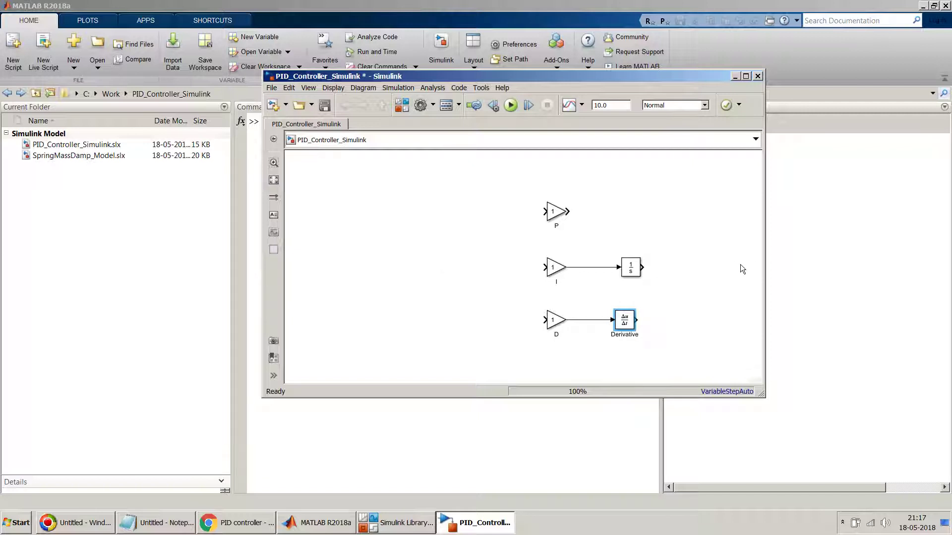
# - Insert an Add block with signs +++ and stretch it taller
pyautogui.doubleClick(713, 264)
pyautogui.write('add')
pyautogui.press('Return')
pyautogui.write('+++')
pyautogui.press('Return')
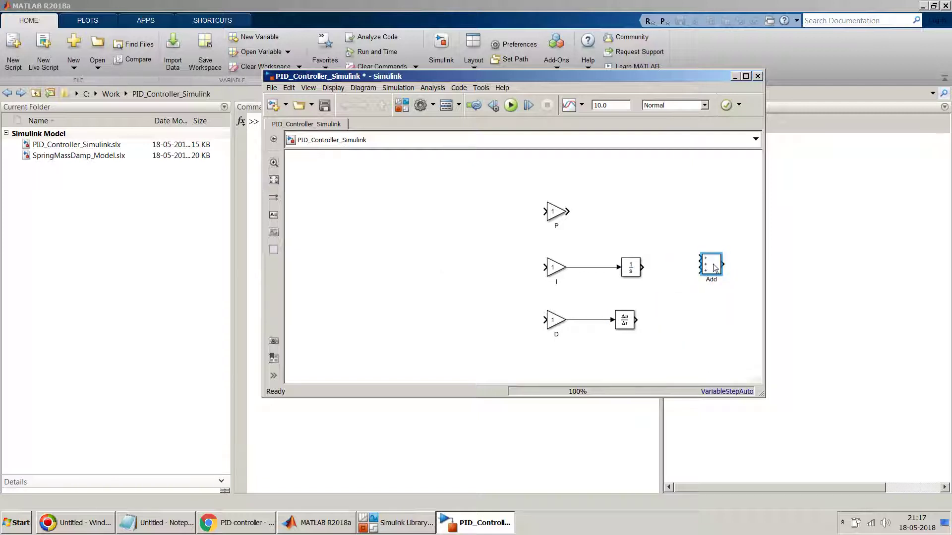
pyautogui.moveTo(722, 275)
pyautogui.mouseDown()
pyautogui.moveTo(722, 305)
pyautogui.moveTo(711, 281)
pyautogui.mouseUp()
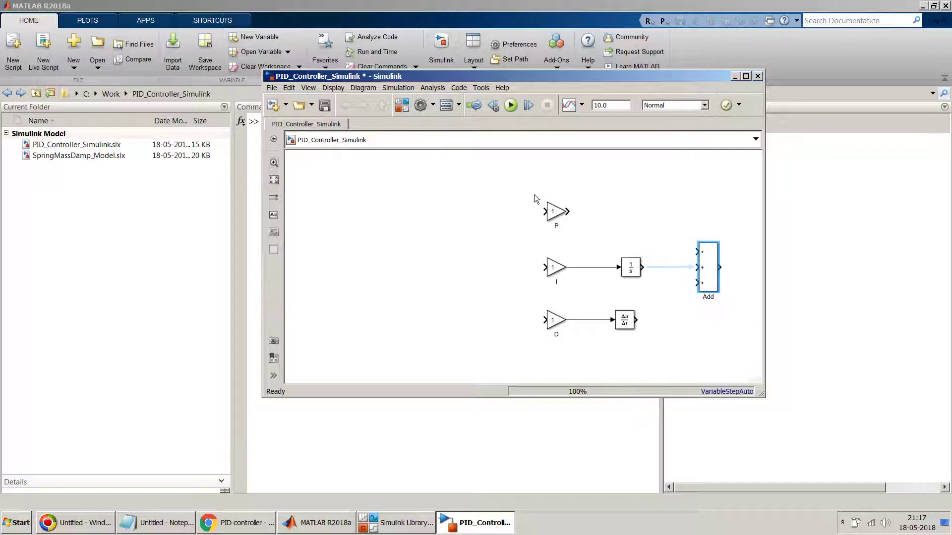
# - Wire P, Integrator and Derivative outputs into the Add block's three inputs
pyautogui.click(556, 213)
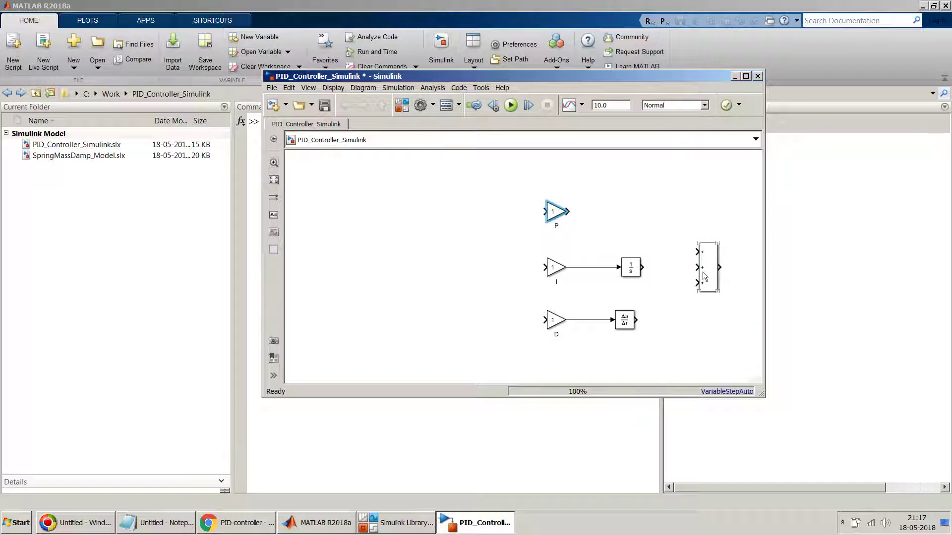
pyautogui.keyDown('ctrl'); pyautogui.click(703, 272); pyautogui.keyUp('ctrl')
pyautogui.click(632, 269)
pyautogui.keyDown('ctrl'); pyautogui.click(710, 273); pyautogui.keyUp('ctrl')
pyautogui.click(625, 321)
pyautogui.keyDown('ctrl'); pyautogui.click(711, 279); pyautogui.keyUp('ctrl')
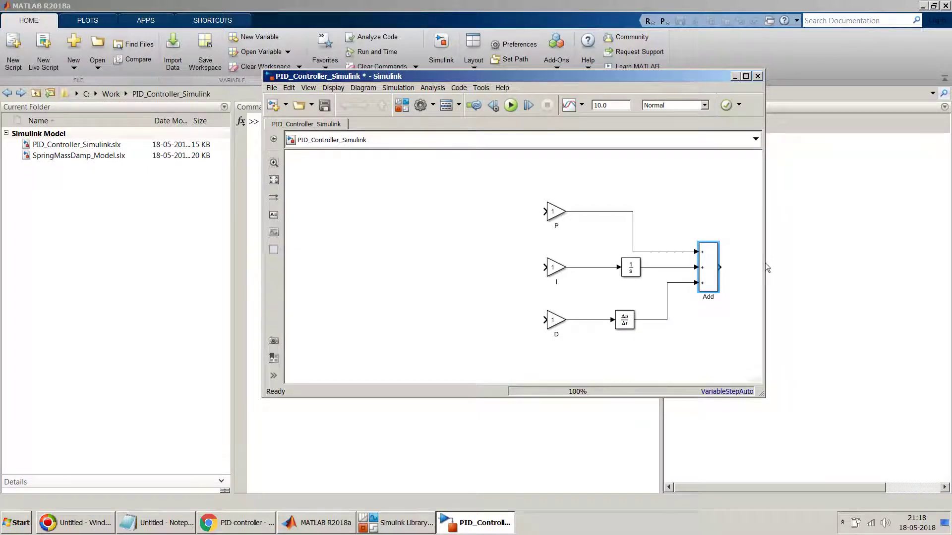
pyautogui.moveTo(765, 262); pyautogui.dragTo(875, 258)
pyautogui.click(790, 267)
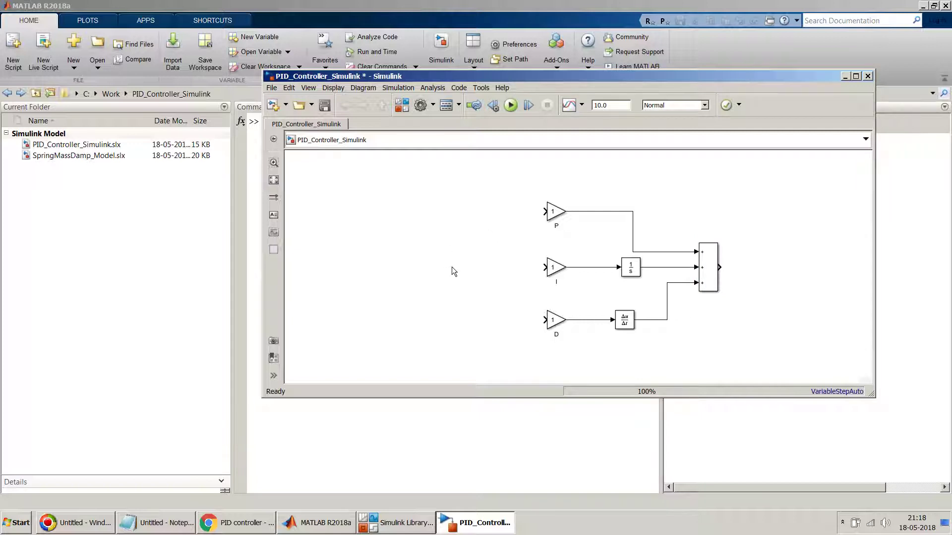
# - Insert an Inport and wire it to gain P, branching the signal to I and D
pyautogui.doubleClick(416, 276)
pyautogui.write('i')
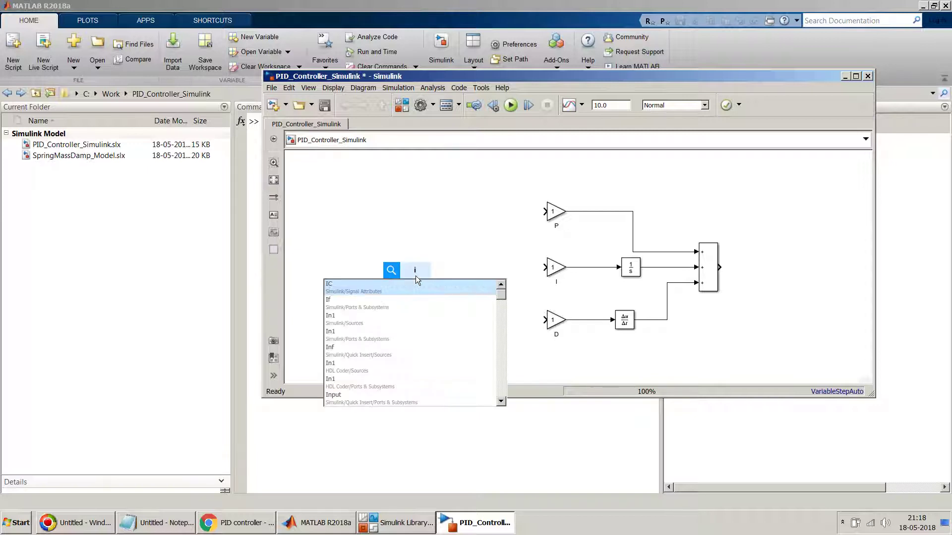
pyautogui.write('nput')
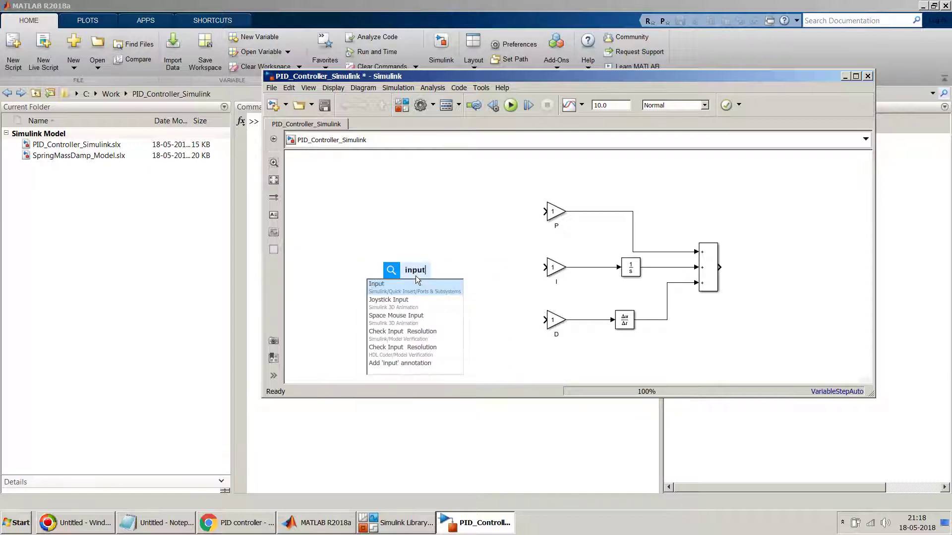
pyautogui.press('Down')
pyautogui.press('Down')
pyautogui.press('Down')
pyautogui.press('Down')
pyautogui.press('Down')
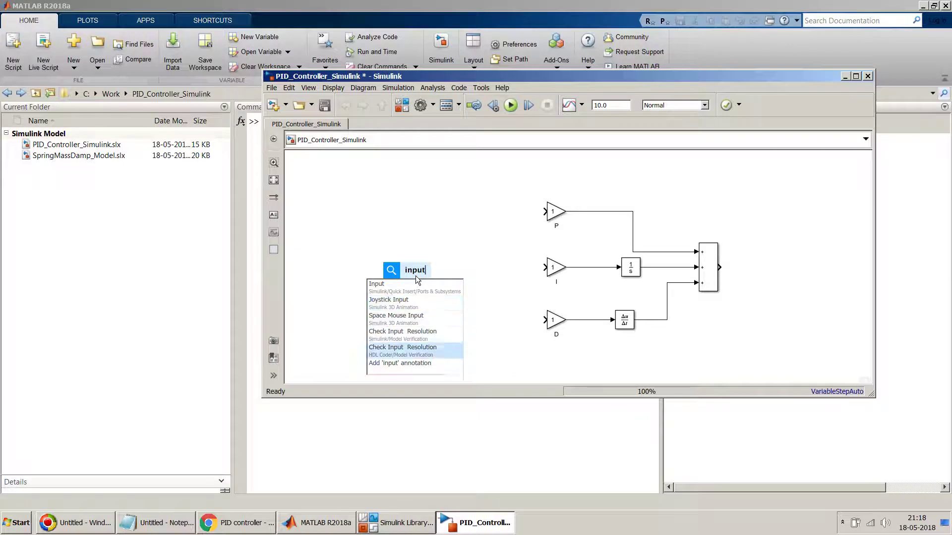
pyautogui.press('Up')
pyautogui.press('Up')
pyautogui.press('Up')
pyautogui.press('Up')
pyautogui.press('Up')
pyautogui.press('BackSpace')
pyautogui.press('BackSpace')
pyautogui.press('BackSpace')
pyautogui.write('por')
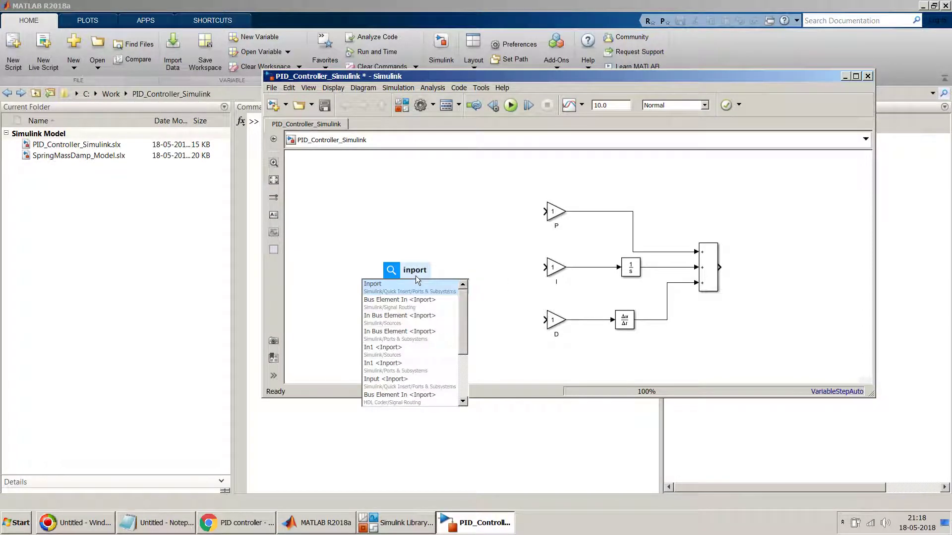
pyautogui.press('Return')
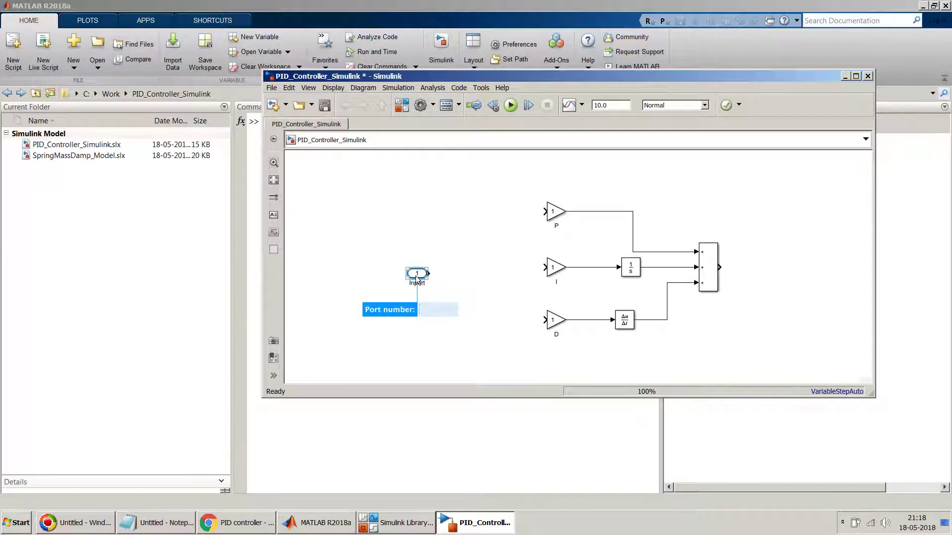
pyautogui.keyDown('ctrl'); pyautogui.click(555, 212); pyautogui.keyUp('ctrl')
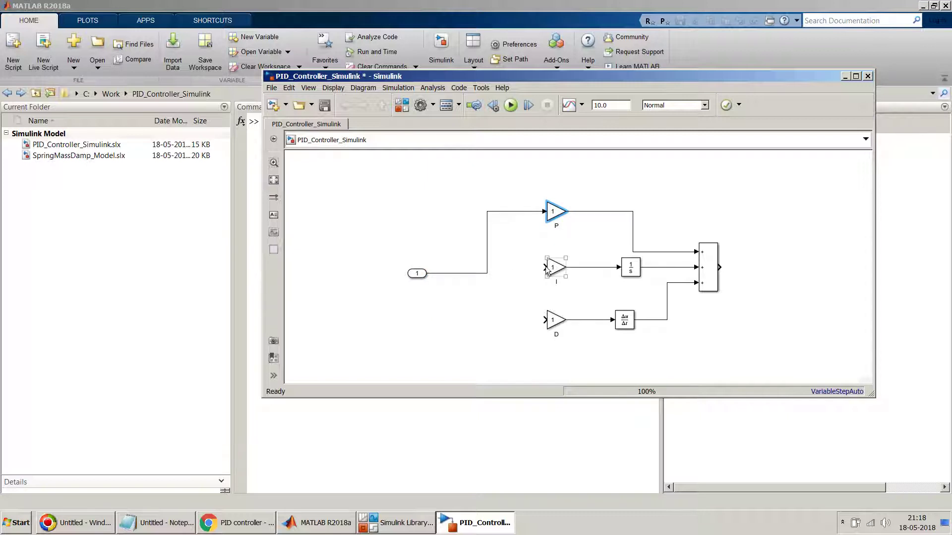
pyautogui.moveTo(548, 271); pyautogui.dragTo(488, 278)
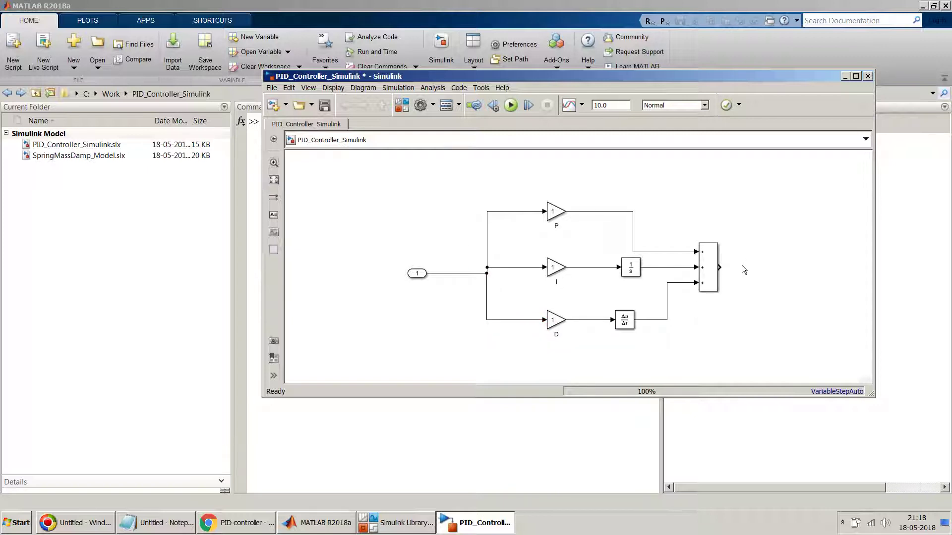
# - Connect the Add output to a new Outport, then select all the PID blocks
pyautogui.doubleClick(778, 266)
pyautogui.write('outport')
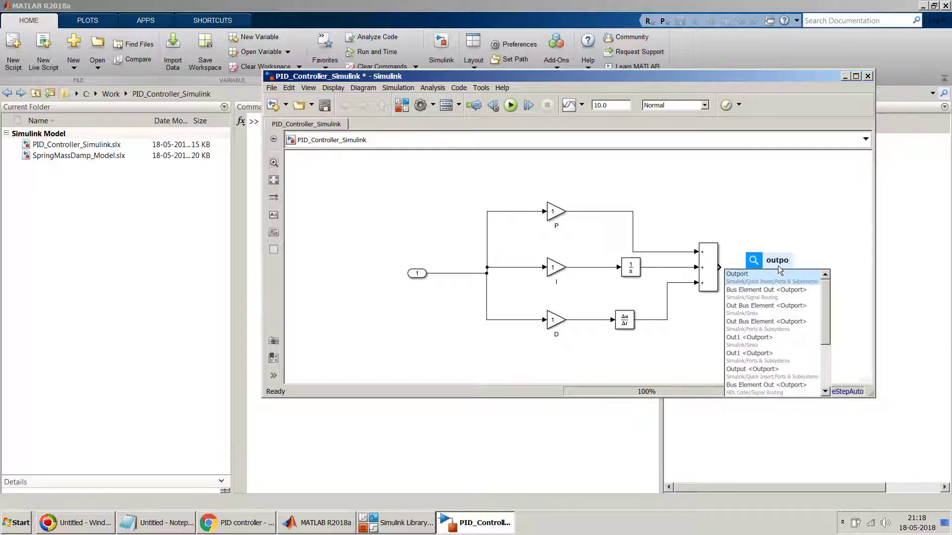
pyautogui.press('Return')
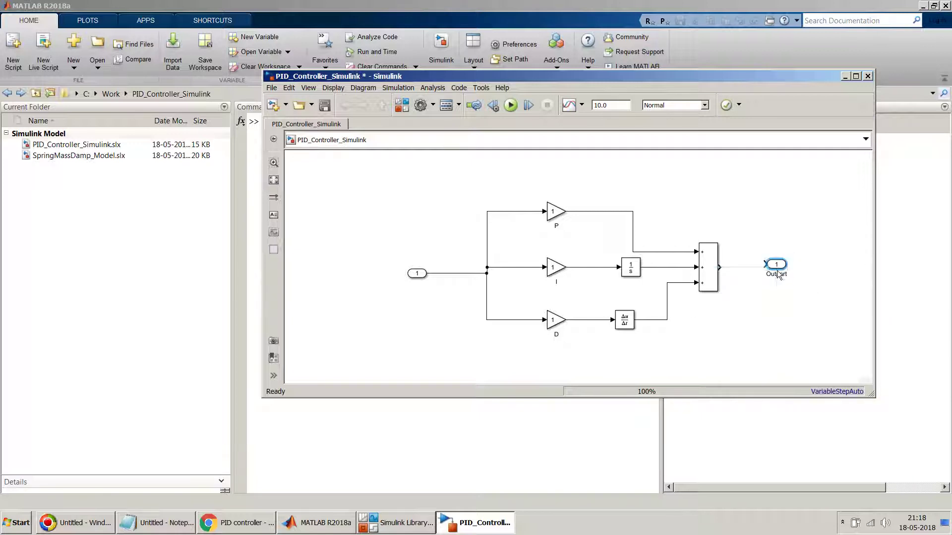
pyautogui.moveTo(761, 276); pyautogui.dragTo(755, 272)
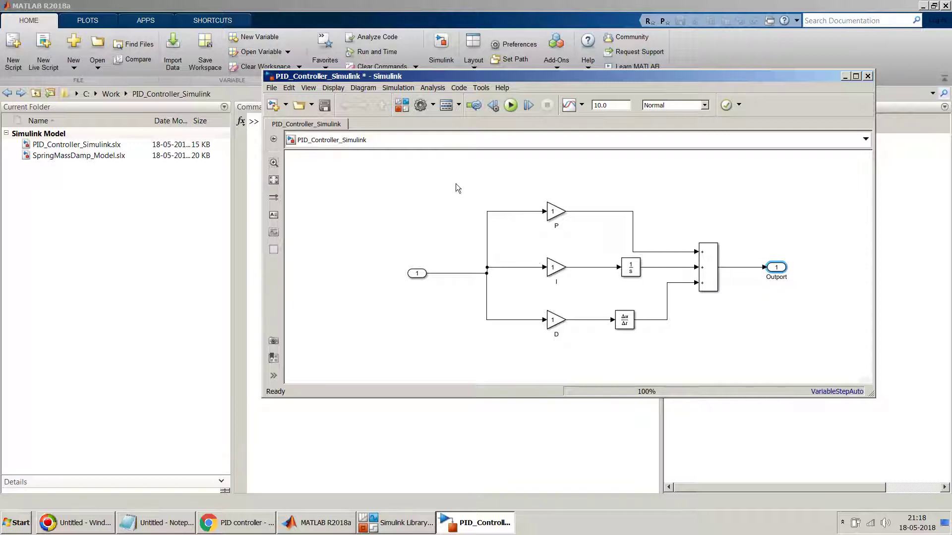
pyautogui.moveTo(441, 183); pyautogui.dragTo(738, 351)
pyautogui.moveTo(749, 337)
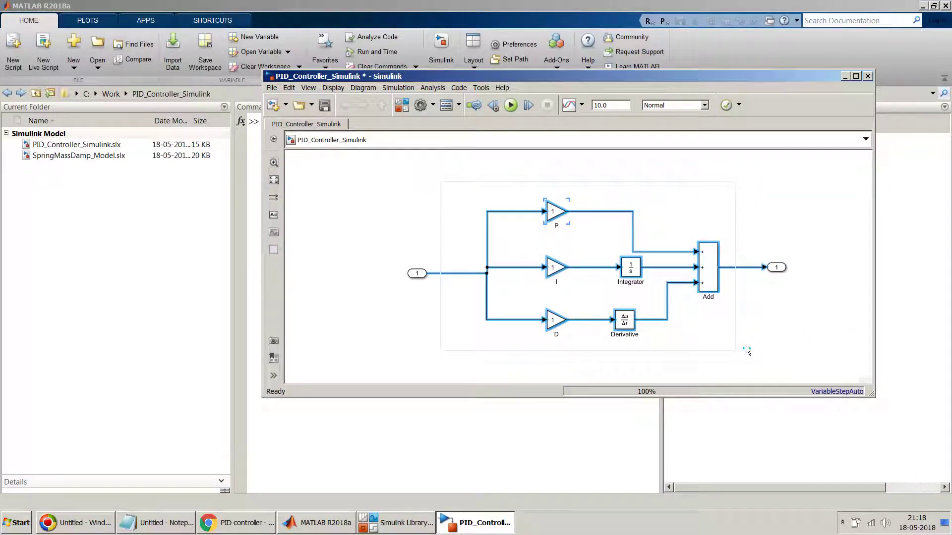
# - Turn the selected blocks into a subsystem and name it PID
pyautogui.click(747, 338)
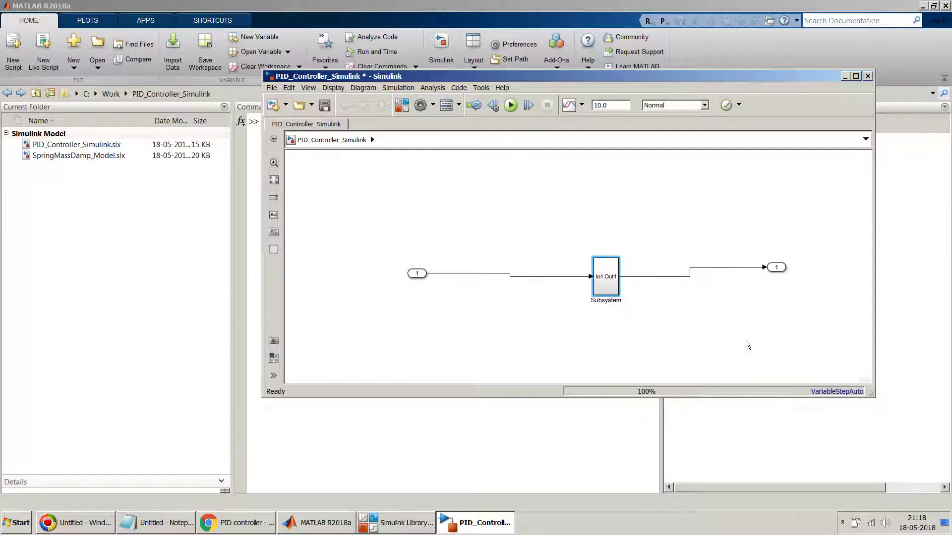
pyautogui.moveTo(594, 296); pyautogui.dragTo(591, 272)
pyautogui.doubleClick(590, 290)
pyautogui.write('PID')
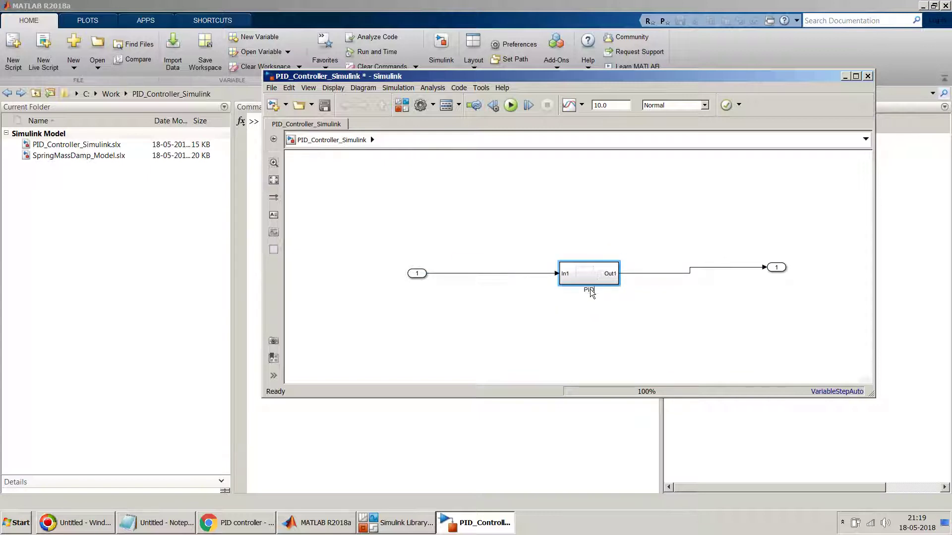
pyautogui.click(578, 315)
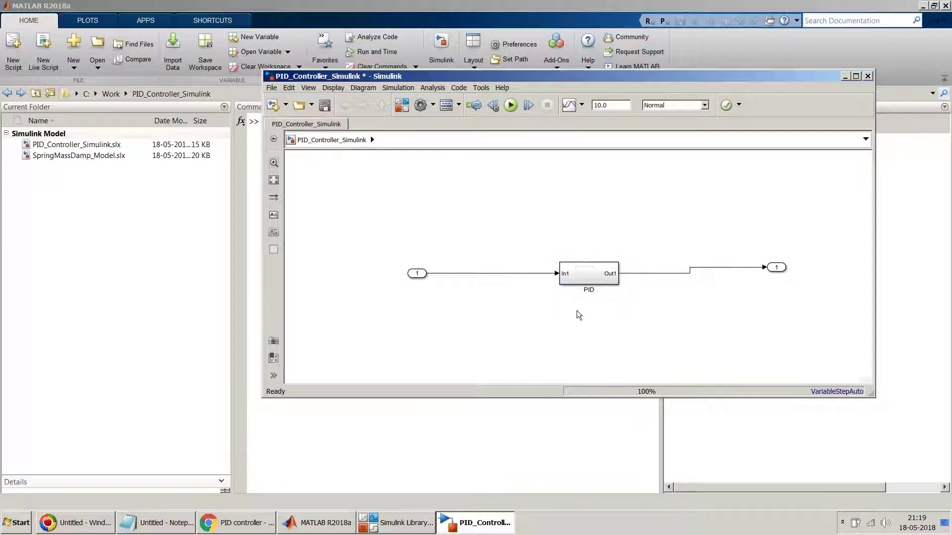
# - Enlarge the PID block, align the Inport with its In1, and shift it left
pyautogui.click(422, 524)
pyautogui.click(475, 523)
pyautogui.click(586, 274)
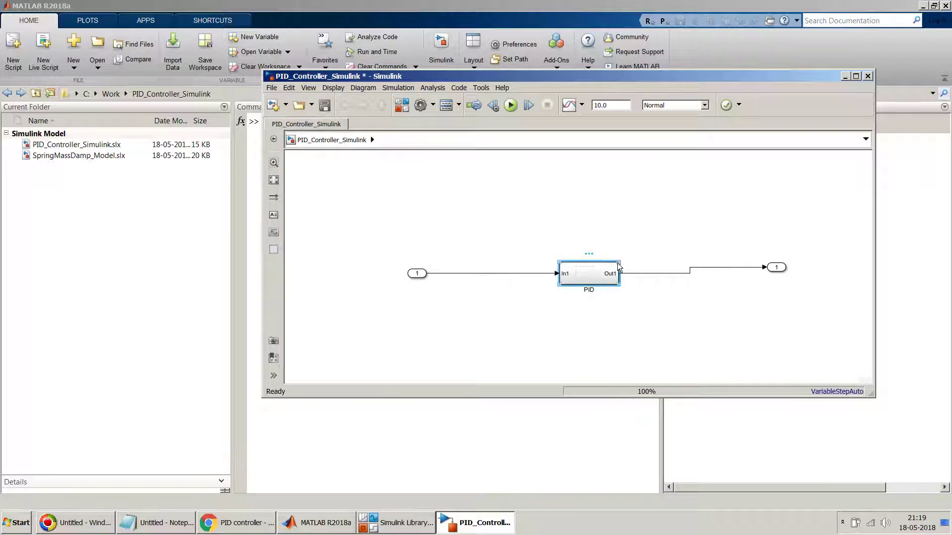
pyautogui.moveTo(618, 264); pyautogui.dragTo(635, 250)
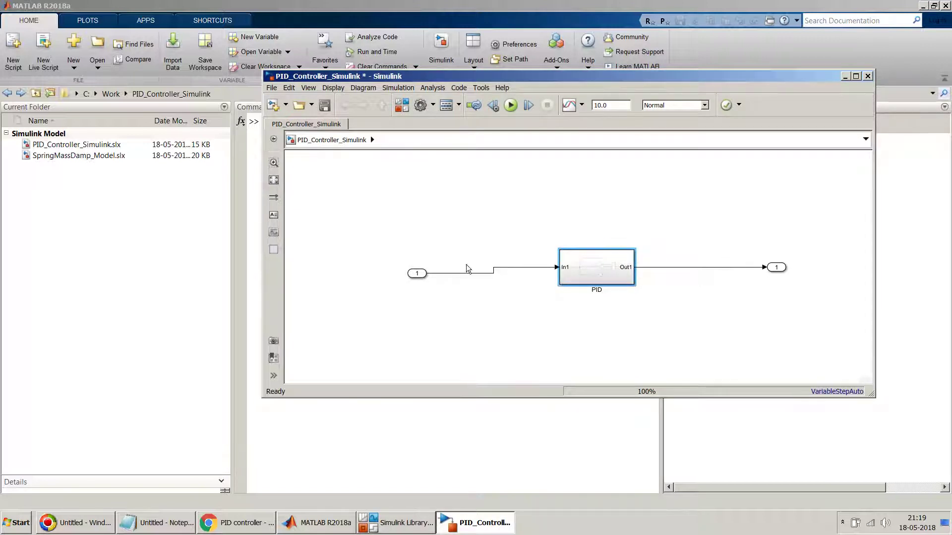
pyautogui.moveTo(422, 276); pyautogui.dragTo(419, 270)
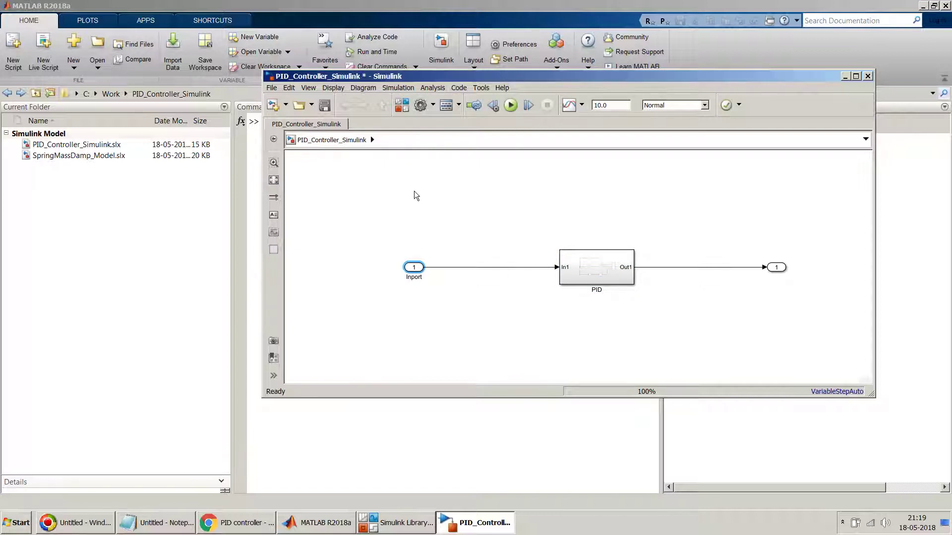
pyautogui.moveTo(584, 269); pyautogui.dragTo(552, 270)
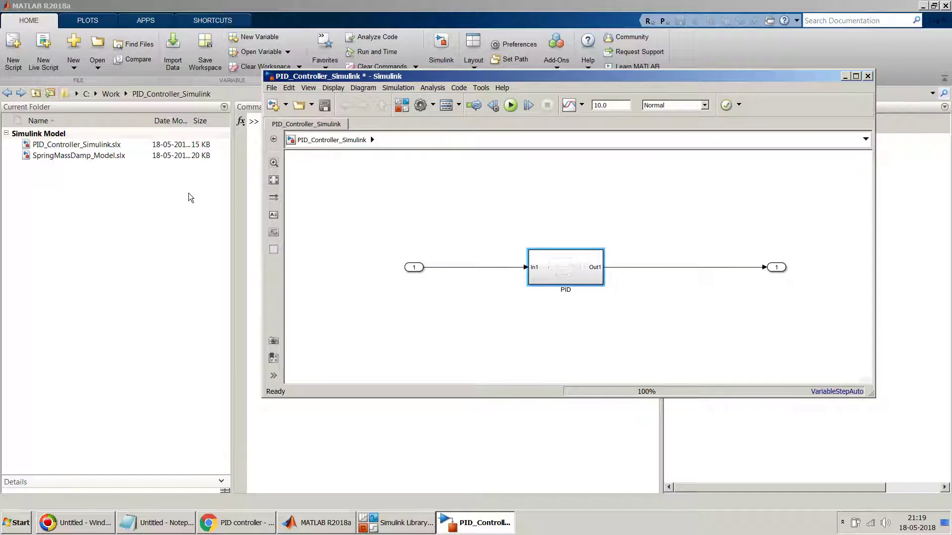
# - Open SpringMassDamp_Model, close its Scope, and select the SpringMass Damper block
pyautogui.click(64, 156)
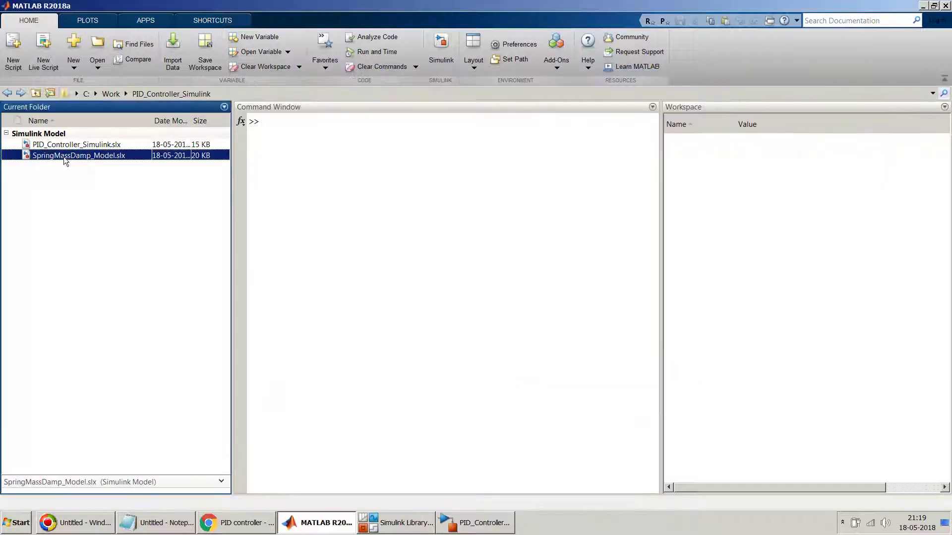
pyautogui.doubleClick(63, 156)
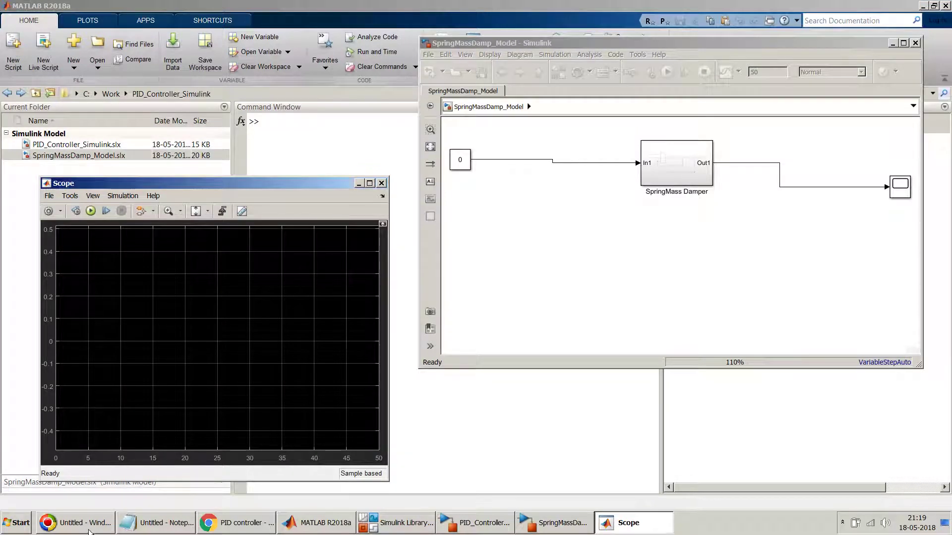
pyautogui.click(381, 184)
pyautogui.click(690, 162)
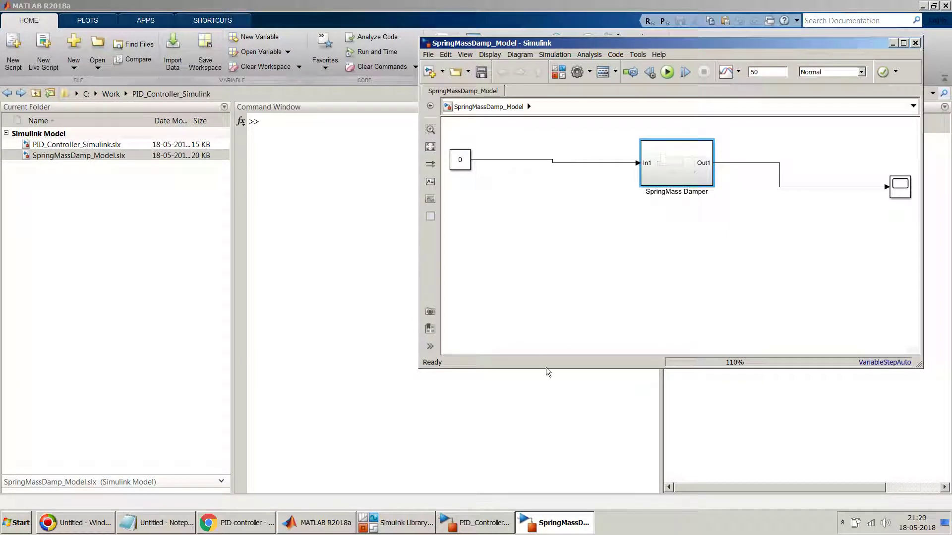
# - Paste SpringMass Damper between PID and the Outport, moving Outport right and Inport left
pyautogui.click(488, 524)
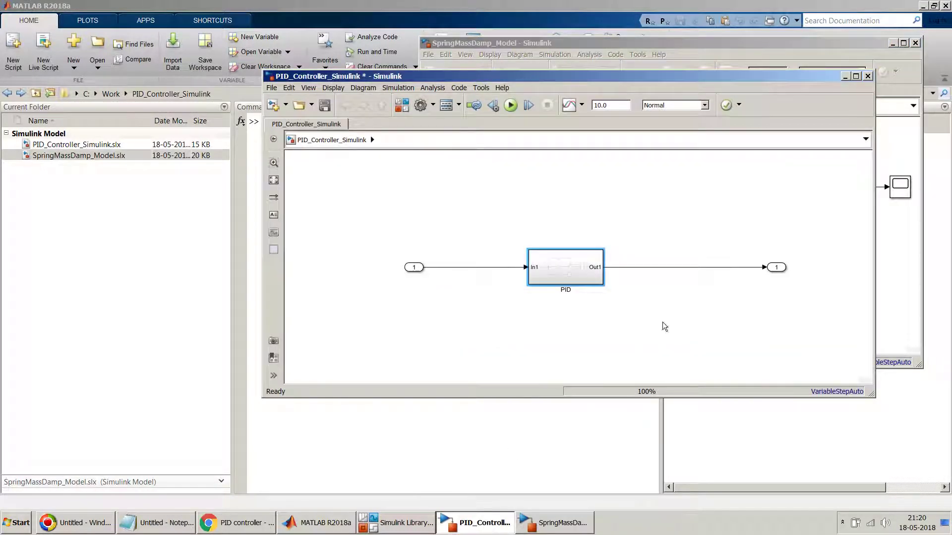
pyautogui.click(661, 328)
pyautogui.hotkey('ctrl', 'v')
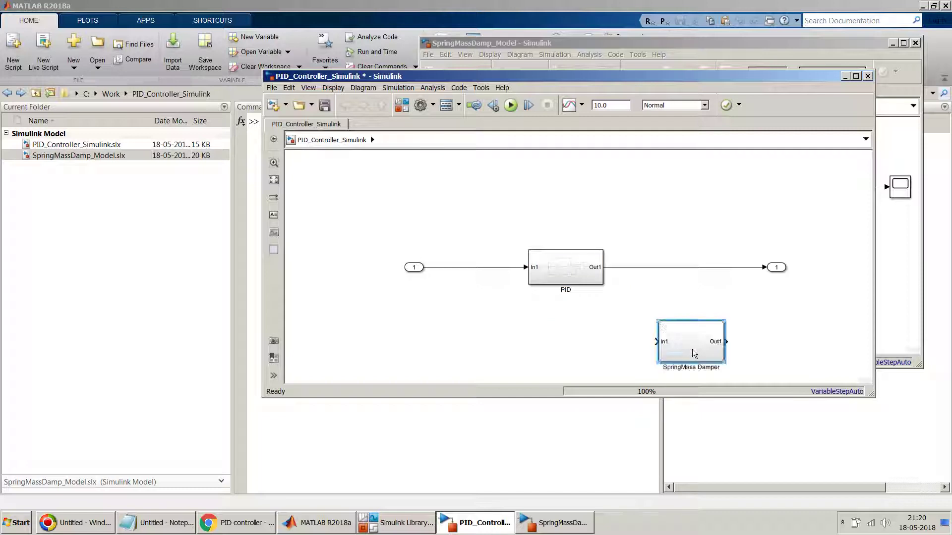
pyautogui.moveTo(693, 354); pyautogui.dragTo(687, 284)
pyautogui.click(777, 267)
pyautogui.moveTo(776, 267); pyautogui.dragTo(811, 267)
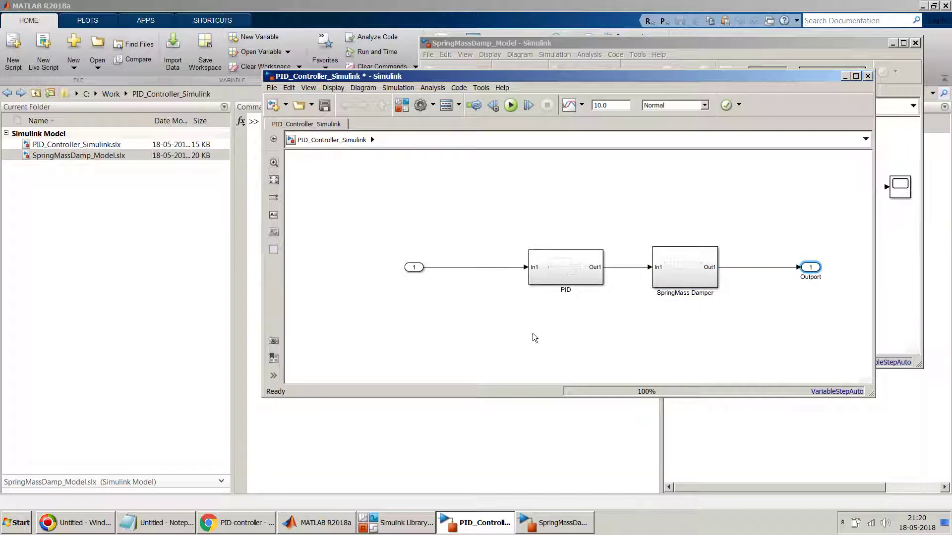
pyautogui.moveTo(415, 267); pyautogui.dragTo(369, 267)
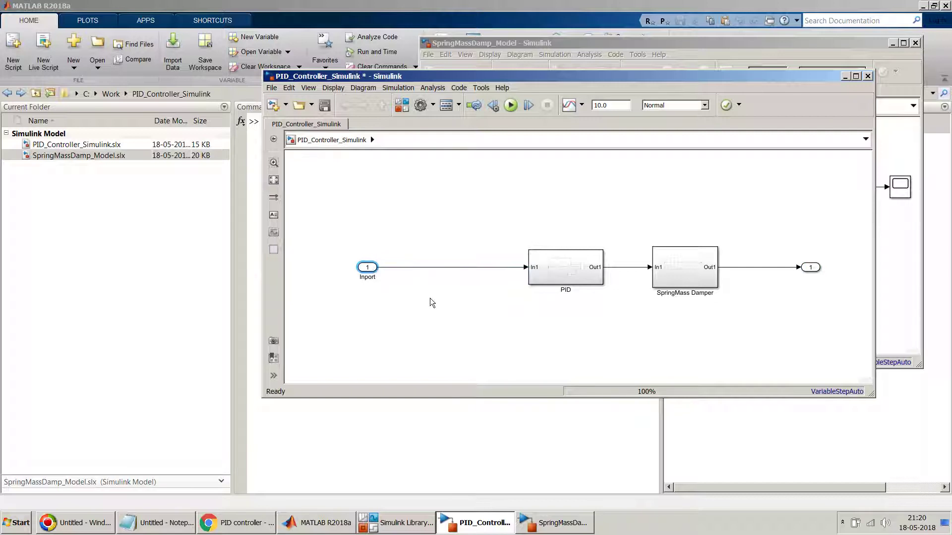
# - Insert an Add block with default signs before PID and make it taller
pyautogui.click(437, 313)
pyautogui.doubleClick(437, 312)
pyautogui.write('add')
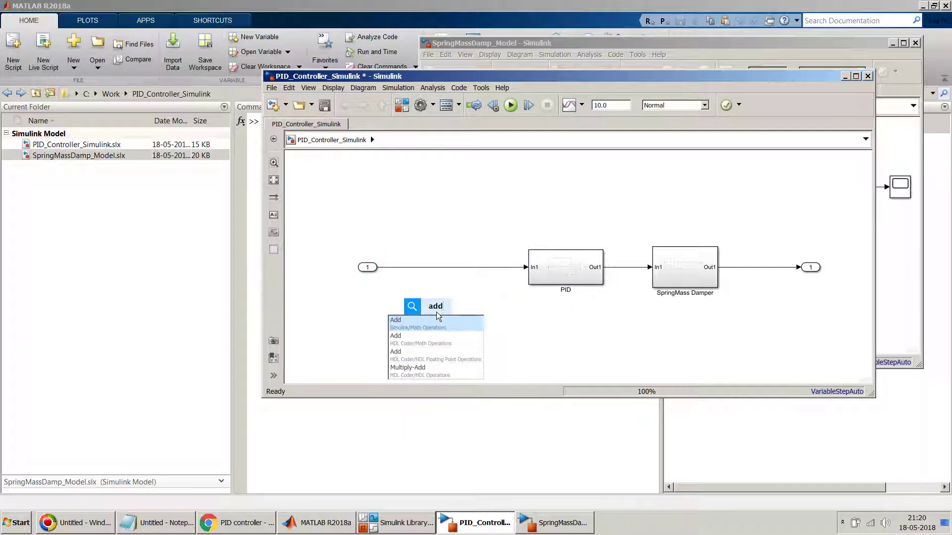
pyautogui.press('Return')
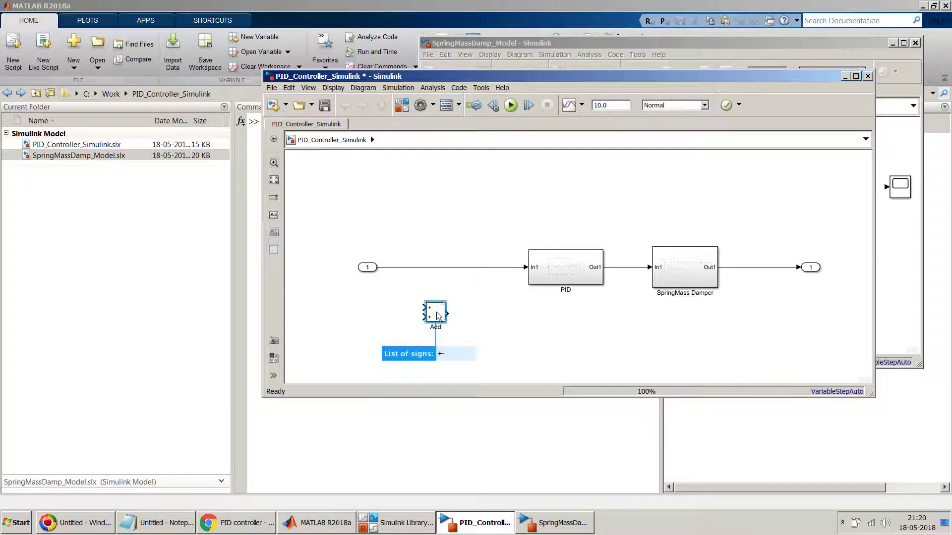
pyautogui.press('Return')
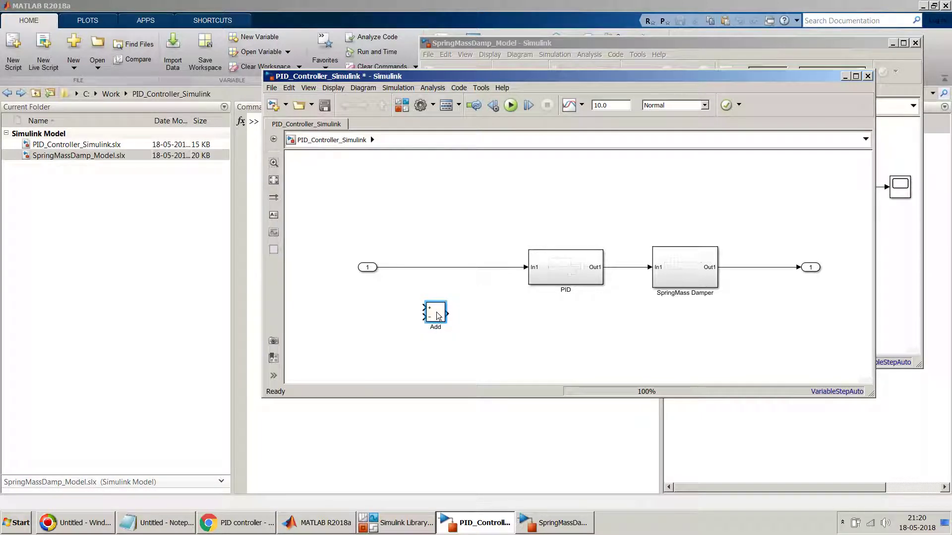
pyautogui.moveTo(438, 316); pyautogui.dragTo(438, 309)
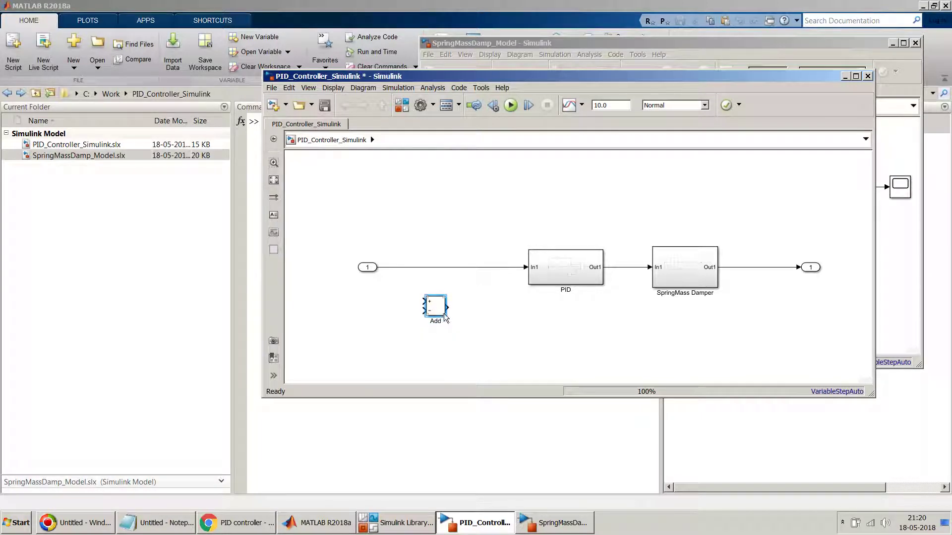
pyautogui.moveTo(444, 314)
pyautogui.mouseDown()
pyautogui.moveTo(447, 336)
pyautogui.moveTo(443, 326)
pyautogui.mouseUp()
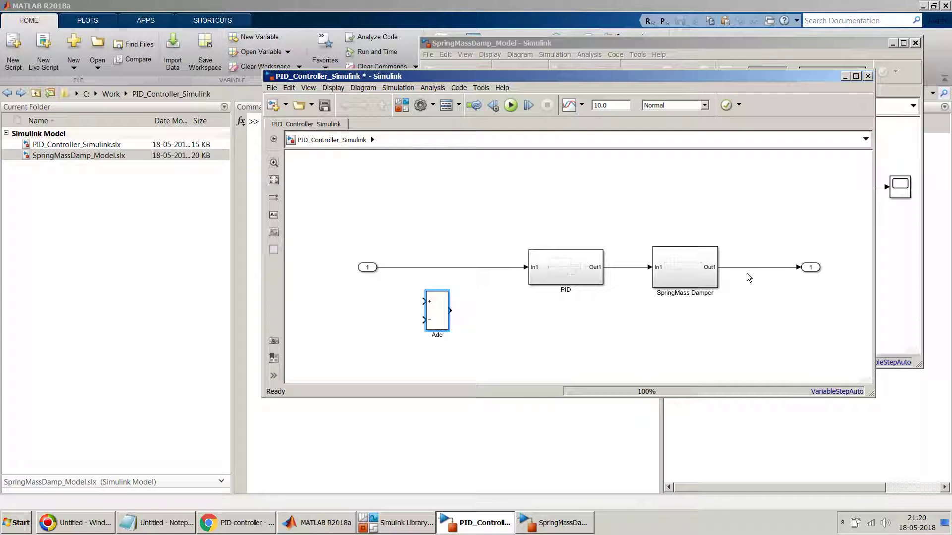
# - Add a Constant block with value 1 lined up with the Add's plus input
pyautogui.doubleClick(350, 309)
pyautogui.write('cons')
pyautogui.press('Return')
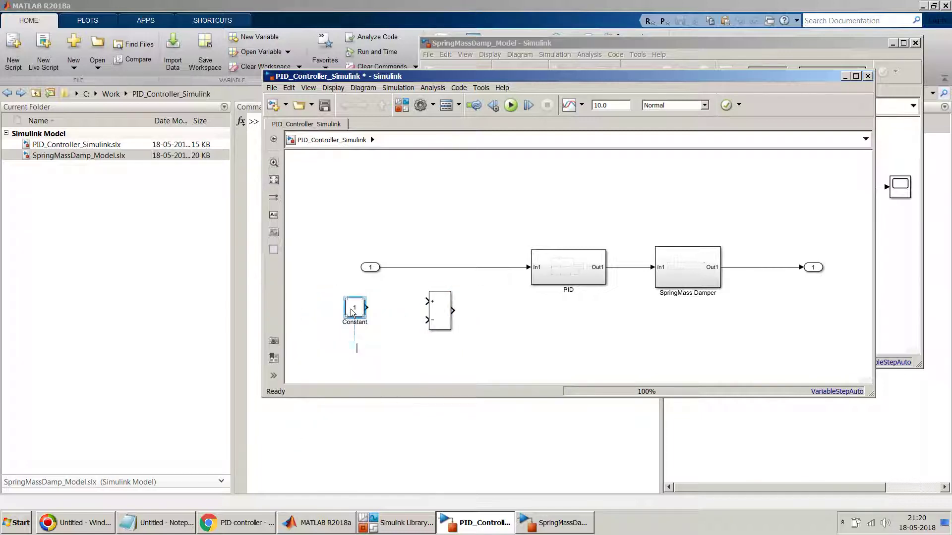
pyautogui.press('Return')
pyautogui.moveTo(351, 313); pyautogui.dragTo(366, 303)
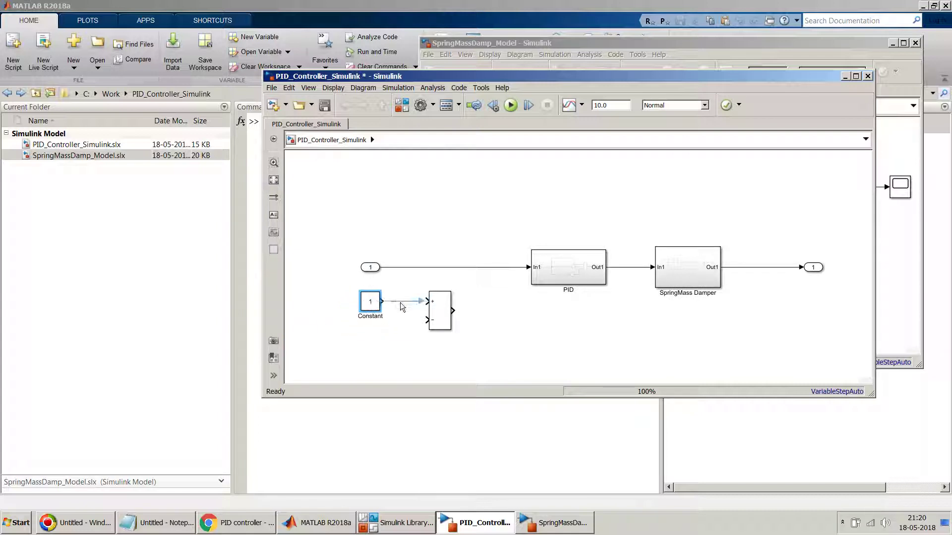
# - Delete the Inport and connect the Add block's output to PID's input
pyautogui.click(371, 268)
pyautogui.press('Delete')
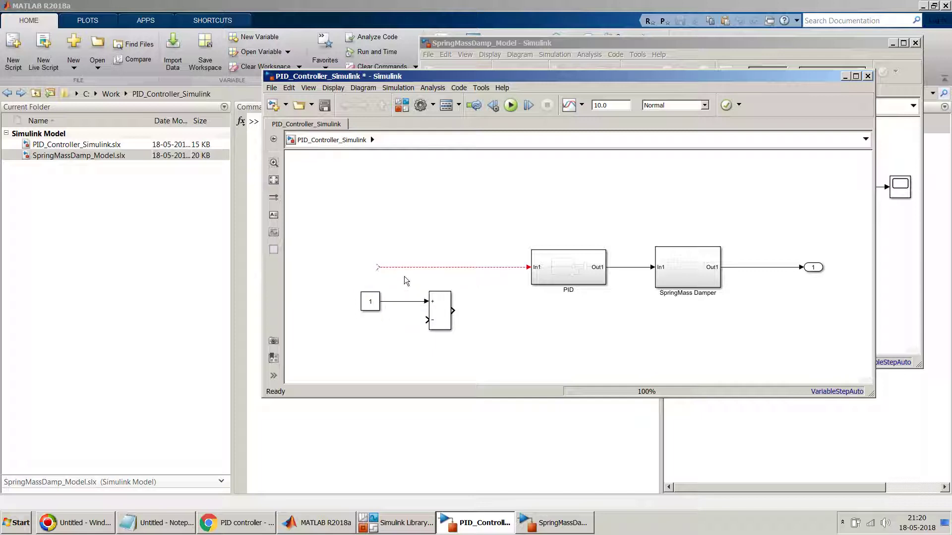
pyautogui.moveTo(434, 311); pyautogui.dragTo(364, 268)
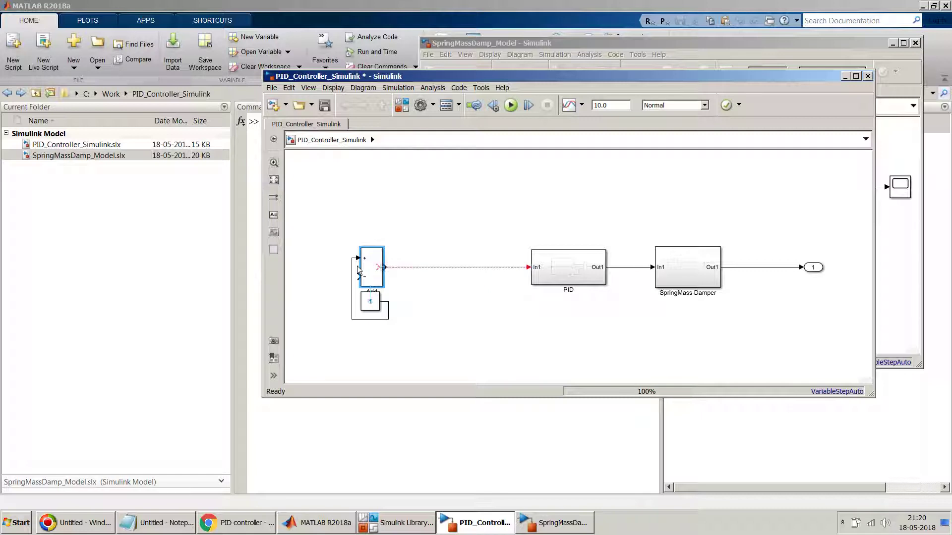
pyautogui.hotkey('ctrl', 'z')
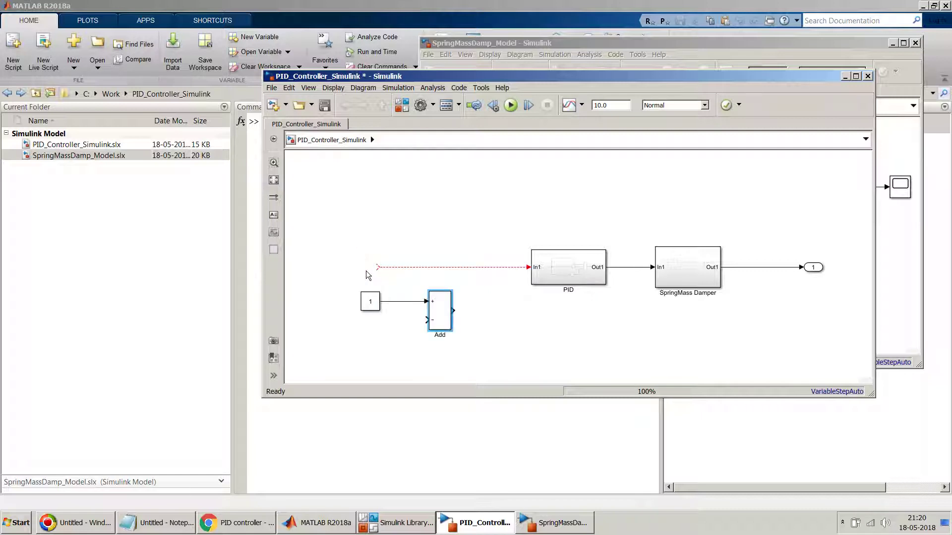
pyautogui.click(380, 268)
pyautogui.moveTo(380, 268); pyautogui.dragTo(453, 310)
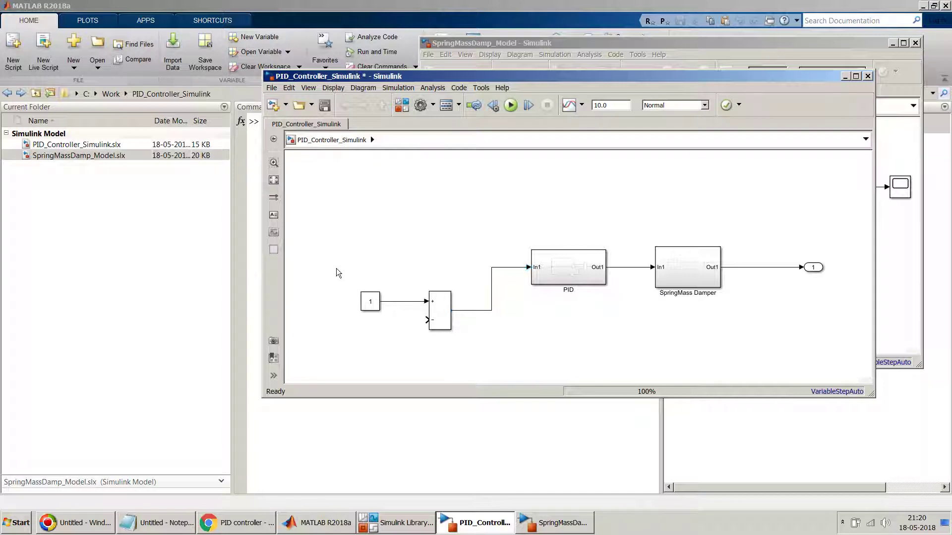
pyautogui.moveTo(335, 269); pyautogui.dragTo(429, 272)
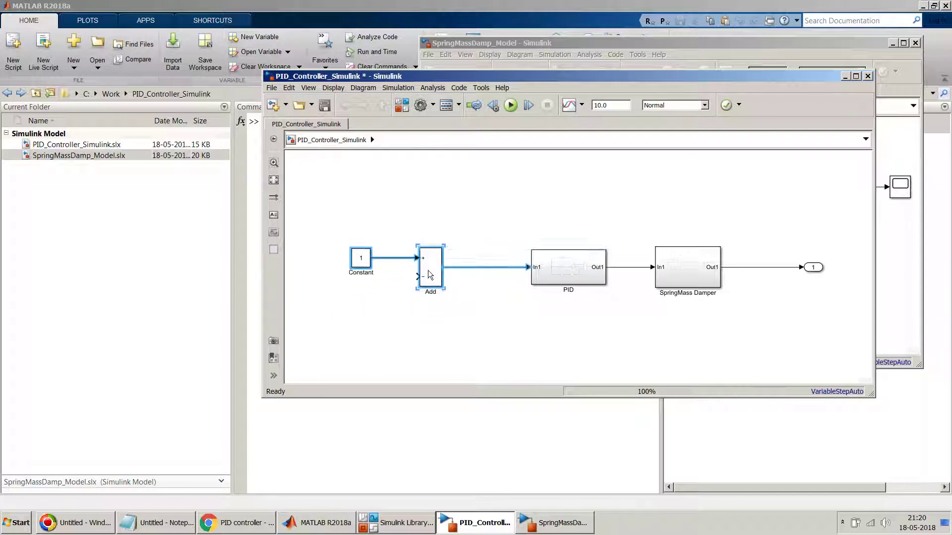
pyautogui.click(430, 326)
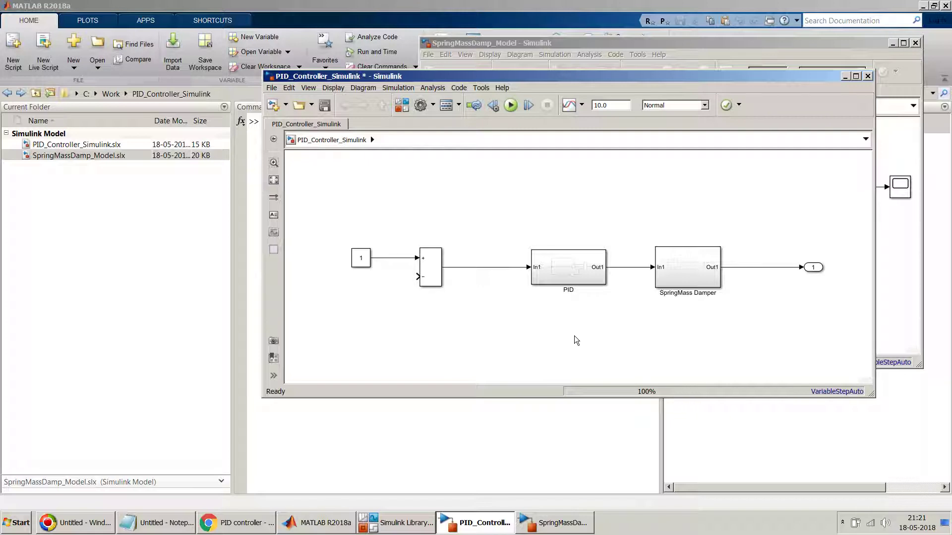
# - Insert a Delay block with delay length 1 using the quick block search
pyautogui.doubleClick(519, 340)
pyautogui.write('dela')
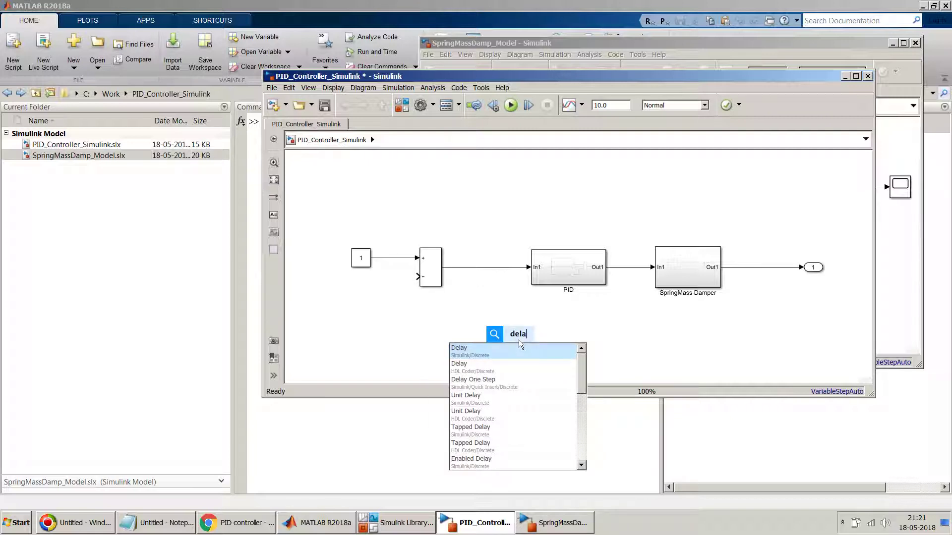
pyautogui.press('Return')
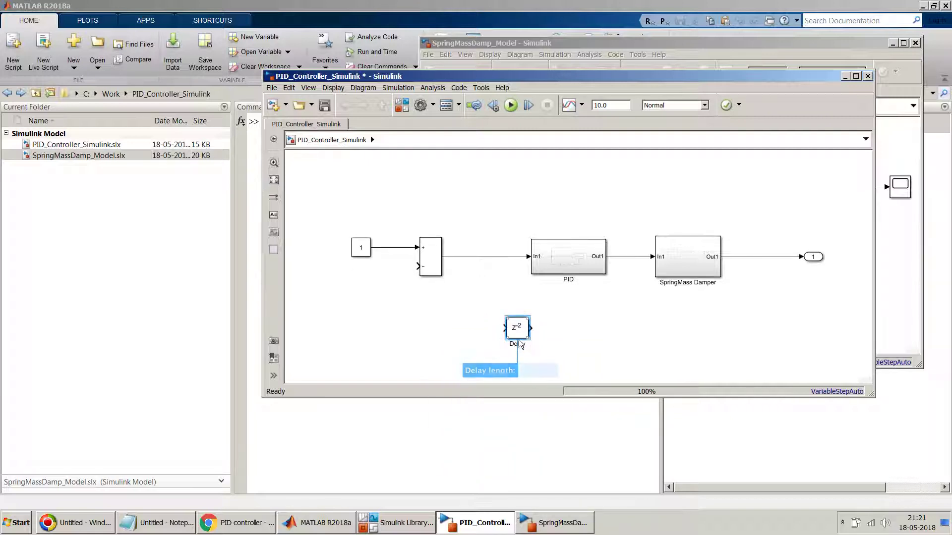
pyautogui.write('1')
pyautogui.press('Return')
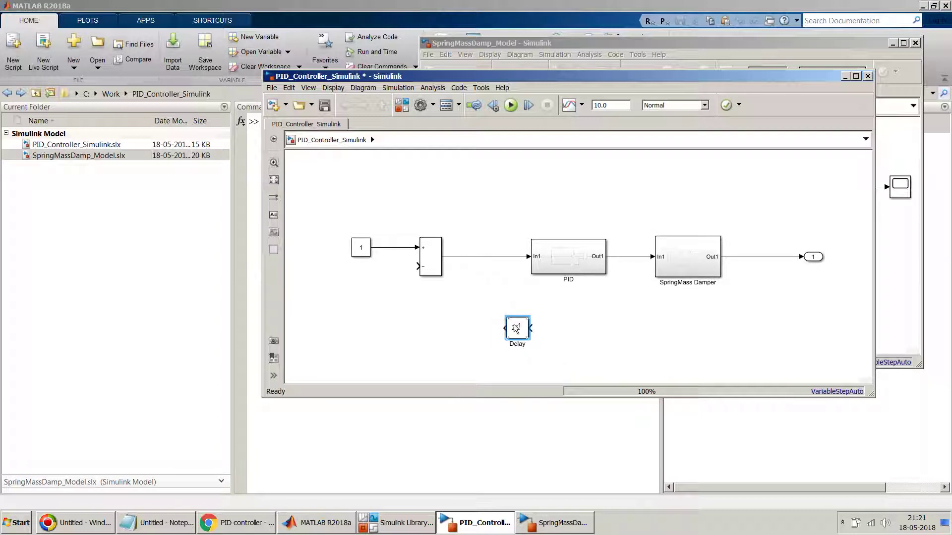
# - Route the SpringMass Damper output through the Delay into the Add block's minus input
pyautogui.click(518, 335)
pyautogui.keyDown('ctrl'); pyautogui.click(426, 262); pyautogui.keyUp('ctrl')
pyautogui.moveTo(531, 328); pyautogui.dragTo(751, 258)
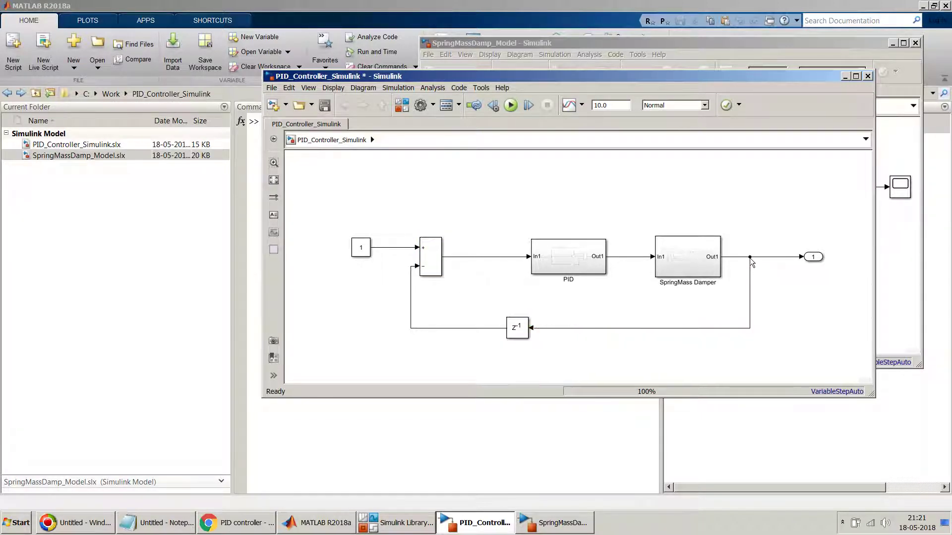
# - Label the Add-to-PID signal 'e', save the model, and nudge the output port right
pyautogui.click(469, 256)
pyautogui.click(474, 300)
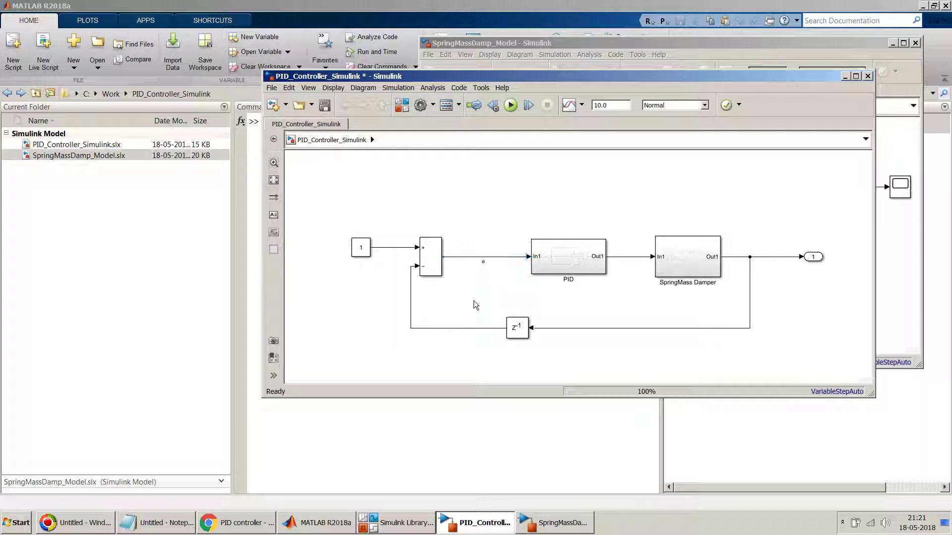
pyautogui.click(360, 250)
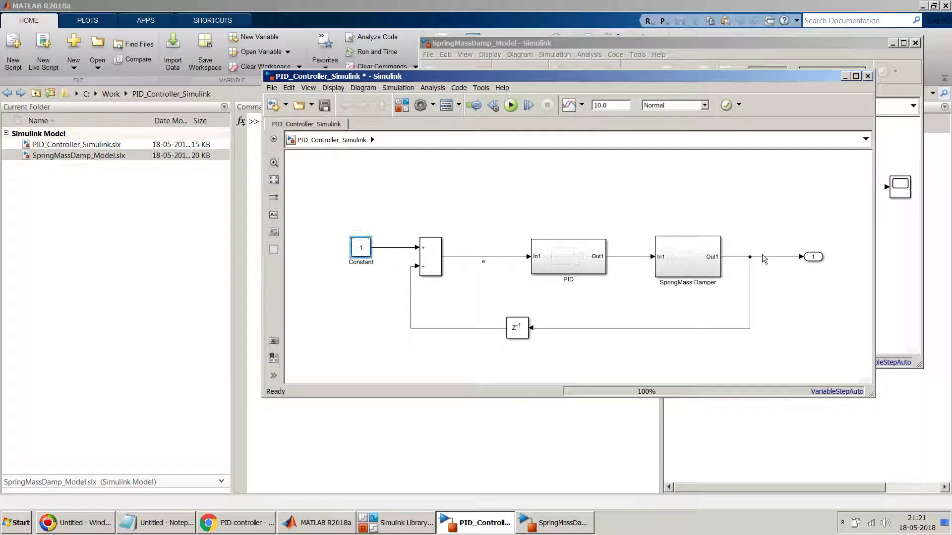
pyautogui.click(489, 297)
pyautogui.hotkey('ctrl', 's')
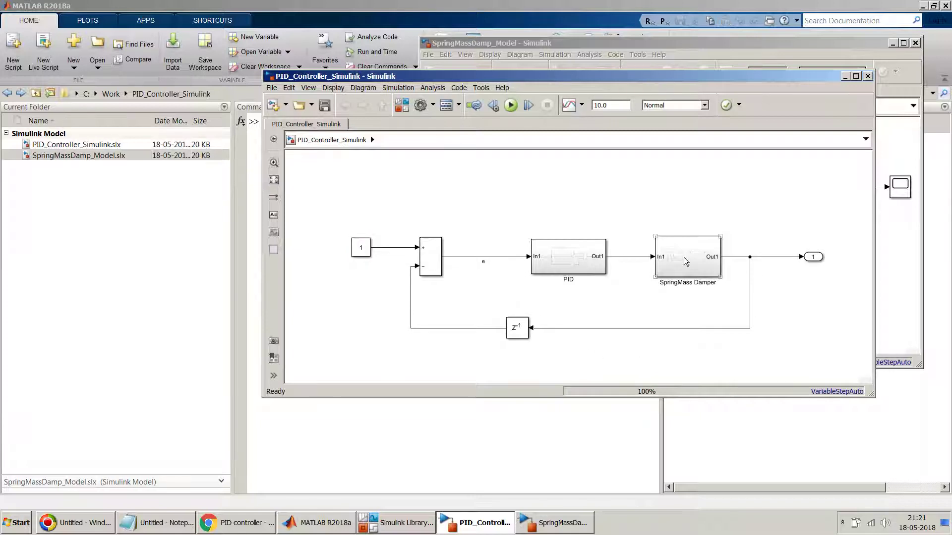
pyautogui.moveTo(821, 256); pyautogui.dragTo(831, 257)
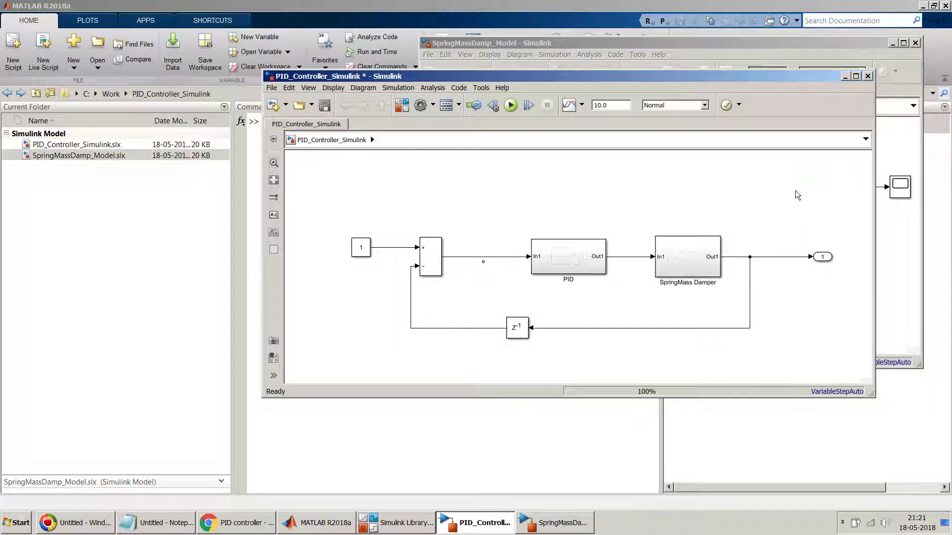
# - Insert a Scope block with 2 input ports and enlarge it
pyautogui.doubleClick(788, 205)
pyautogui.write('sc')
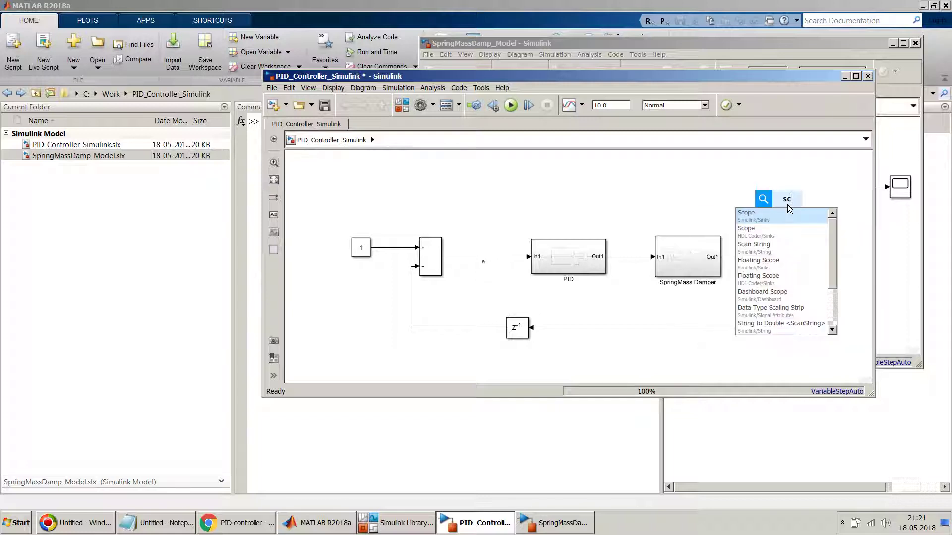
pyautogui.press('Return')
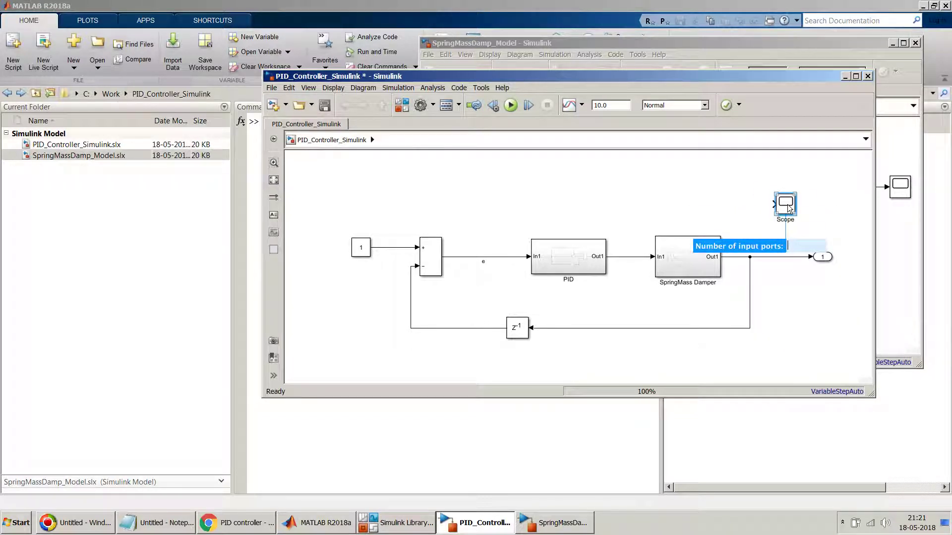
pyautogui.write('2')
pyautogui.press('Return')
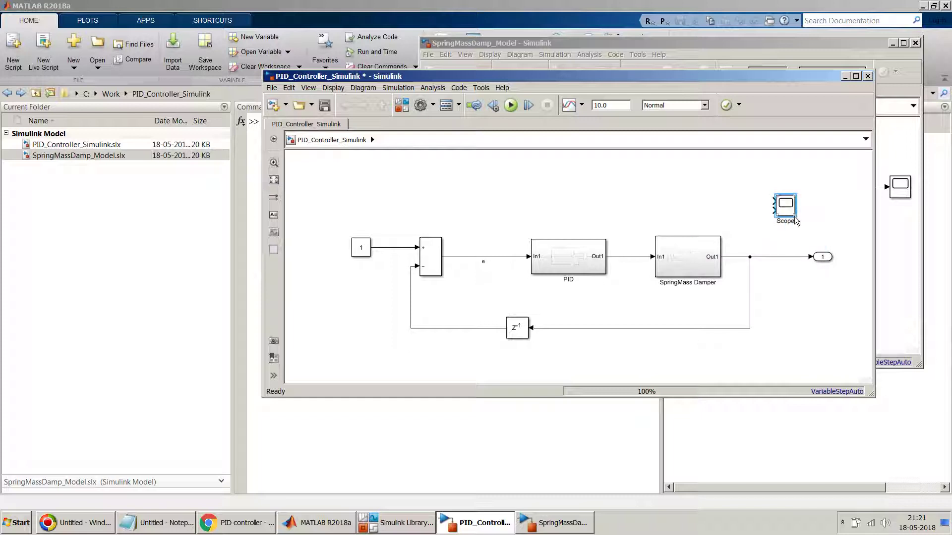
pyautogui.moveTo(795, 221); pyautogui.dragTo(799, 232)
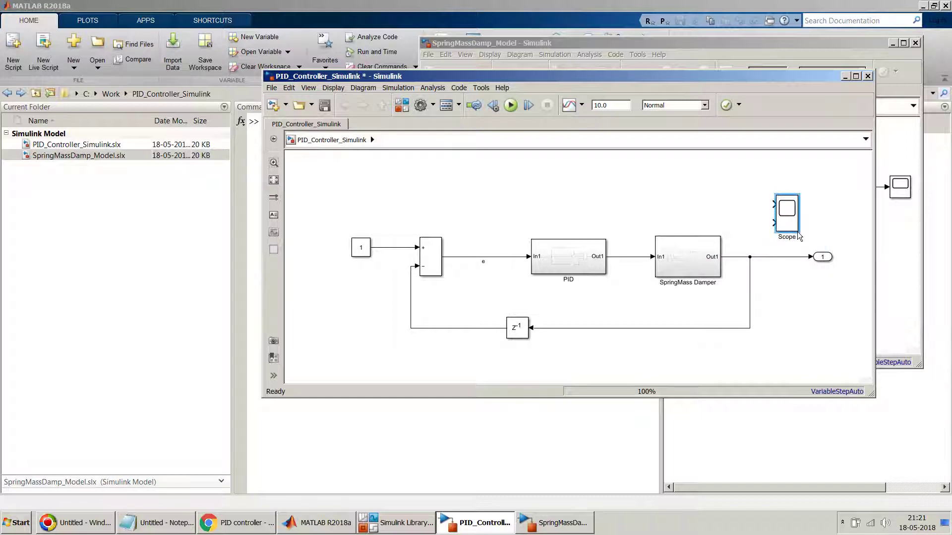
# - Delete the output port and connect the plant output and error lines to the Scope
pyautogui.click(823, 257)
pyautogui.press('Delete')
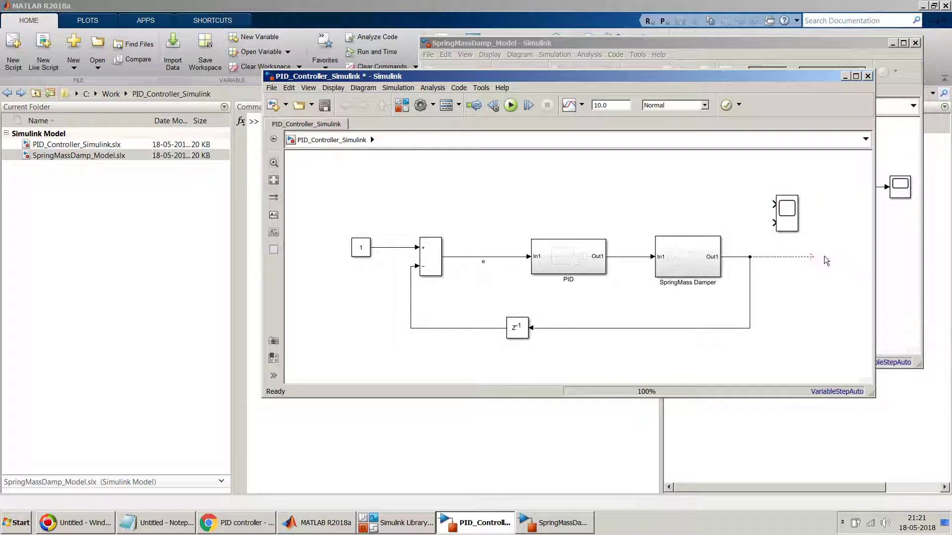
pyautogui.moveTo(783, 218)
pyautogui.mouseDown()
pyautogui.moveTo(829, 224)
pyautogui.moveTo(823, 251)
pyautogui.moveTo(746, 229)
pyautogui.moveTo(448, 231)
pyautogui.moveTo(454, 257)
pyautogui.mouseUp()
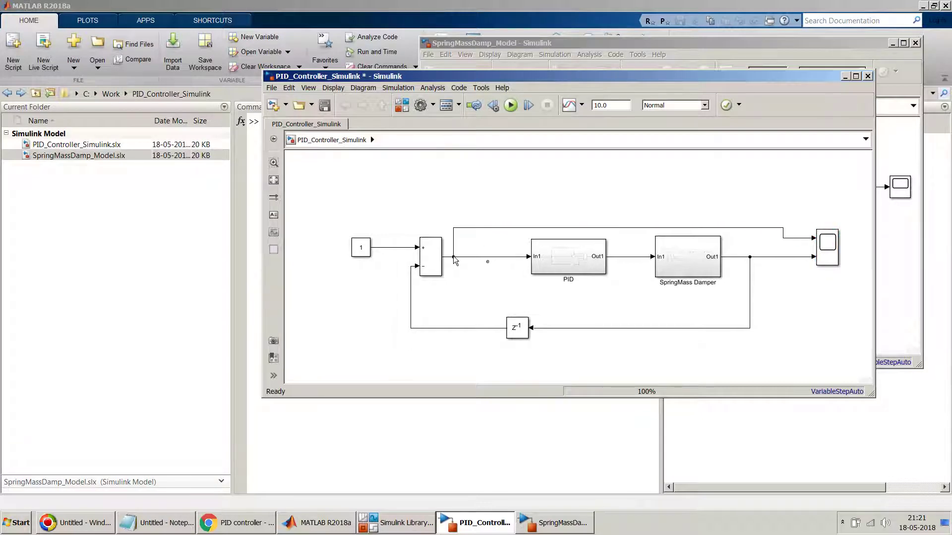
pyautogui.click(829, 244)
pyautogui.click(520, 332)
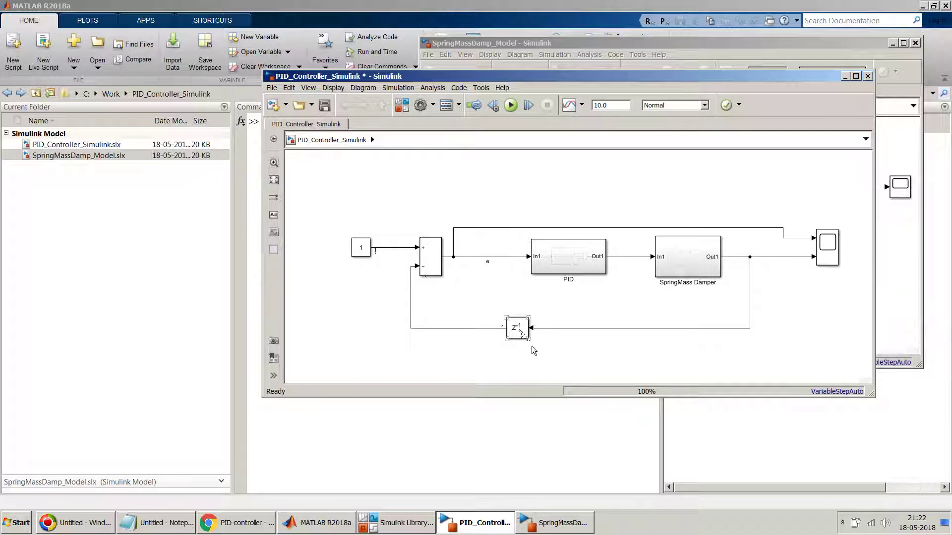
# - Set the Scope layout to two stacked plots (2x1), close it, and save the model
pyautogui.click(828, 241)
pyautogui.doubleClick(828, 242)
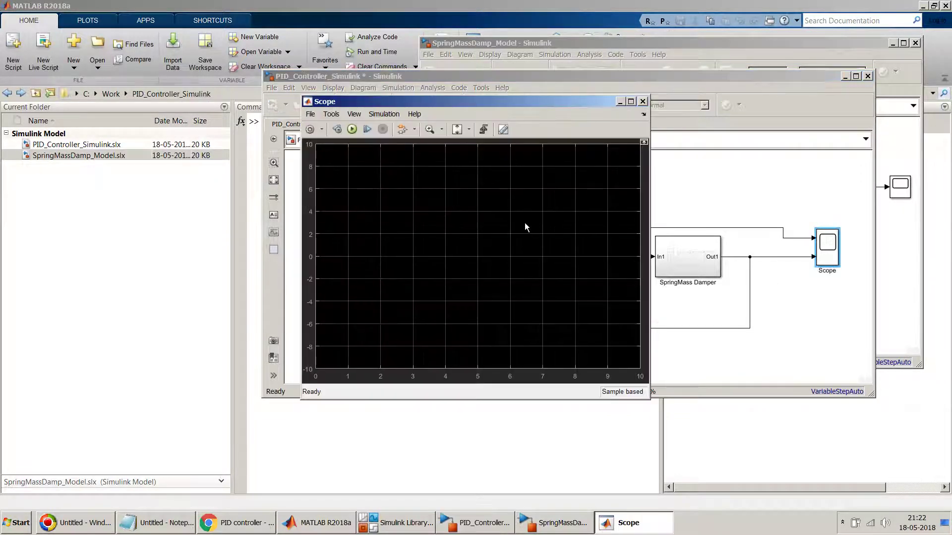
pyautogui.click(321, 130)
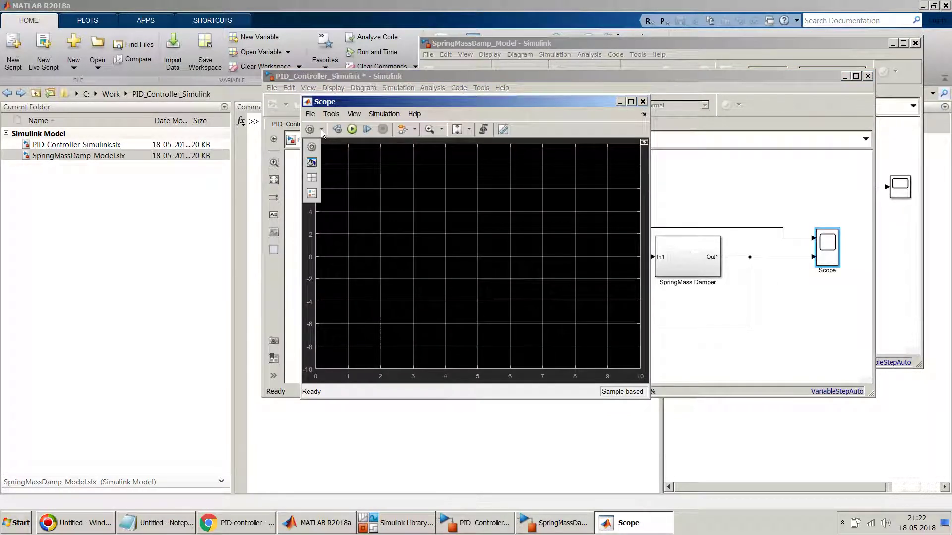
pyautogui.click(314, 181)
pyautogui.click(320, 203)
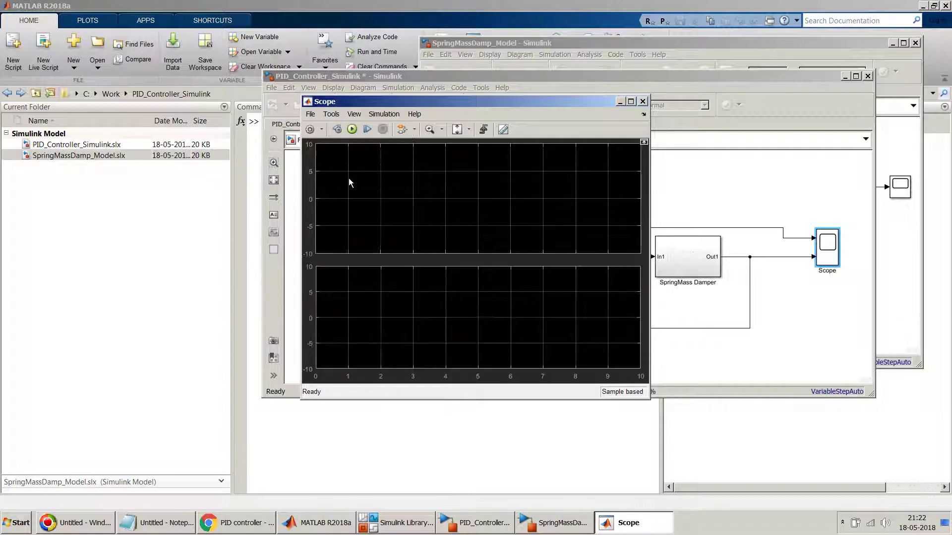
pyautogui.moveTo(462, 101); pyautogui.dragTo(314, 118)
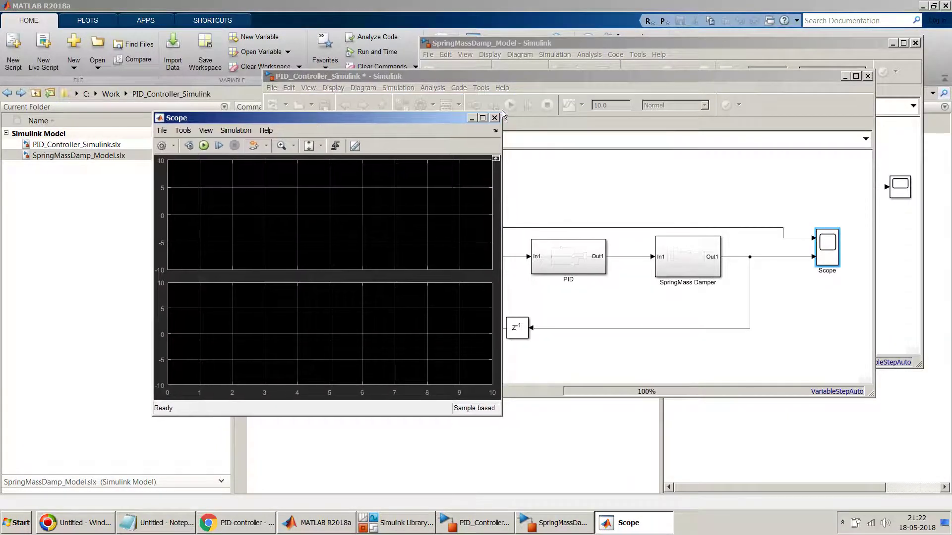
pyautogui.click(495, 117)
pyautogui.click(325, 105)
# - Look inside the PID subsystem at its D gain block, then return to the top level
pyautogui.click(462, 174)
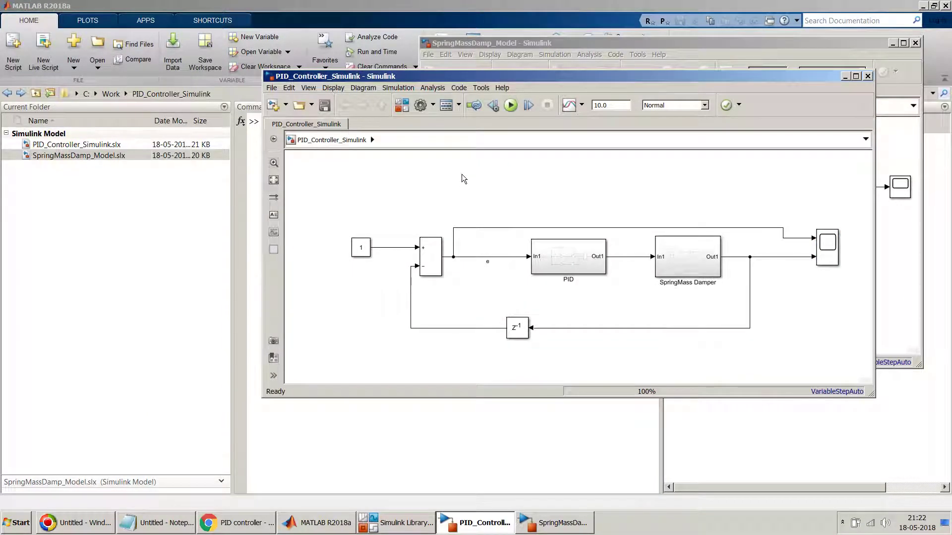
pyautogui.doubleClick(558, 261)
pyautogui.click(473, 297)
pyautogui.click(382, 105)
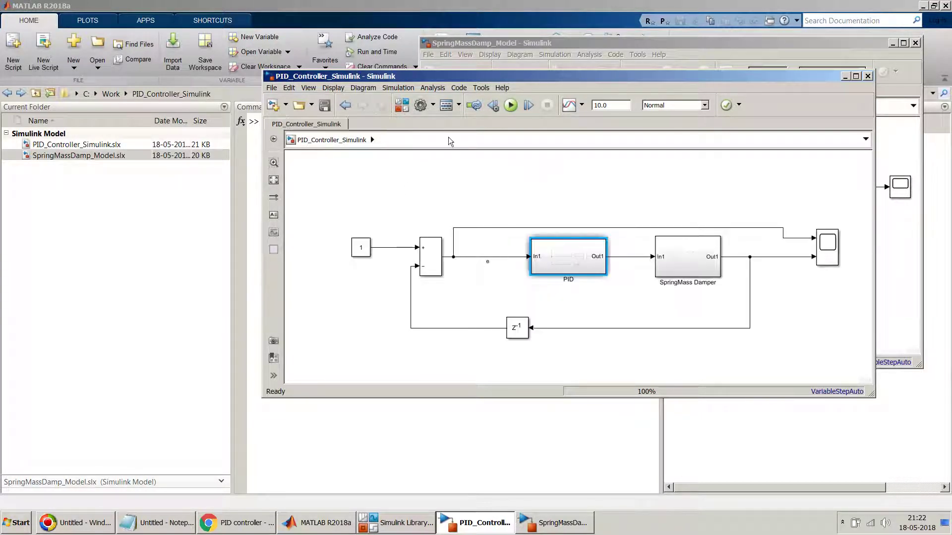
pyautogui.click(326, 106)
# - Run the simulation, close SpringMassDamp_Model, and open the Scope plots
pyautogui.moveTo(440, 77); pyautogui.dragTo(308, 100)
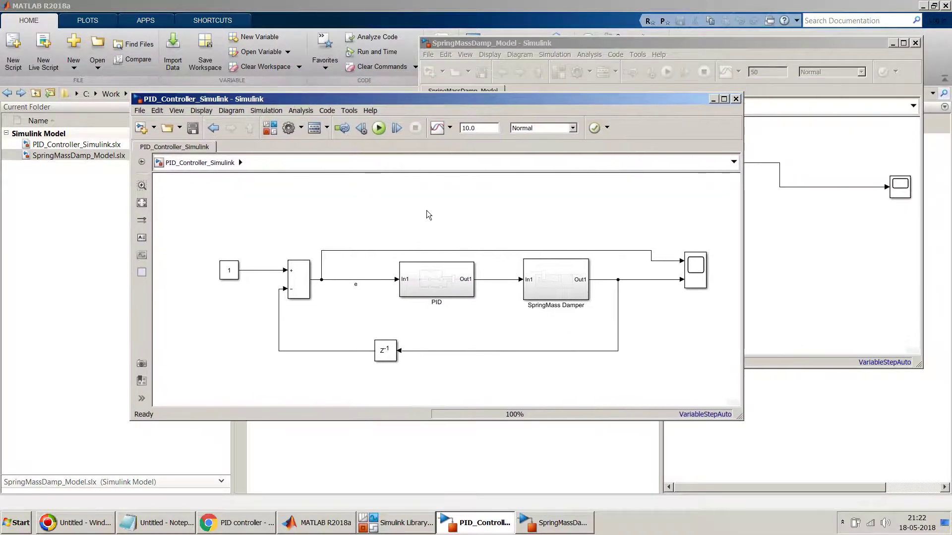
pyautogui.click(378, 128)
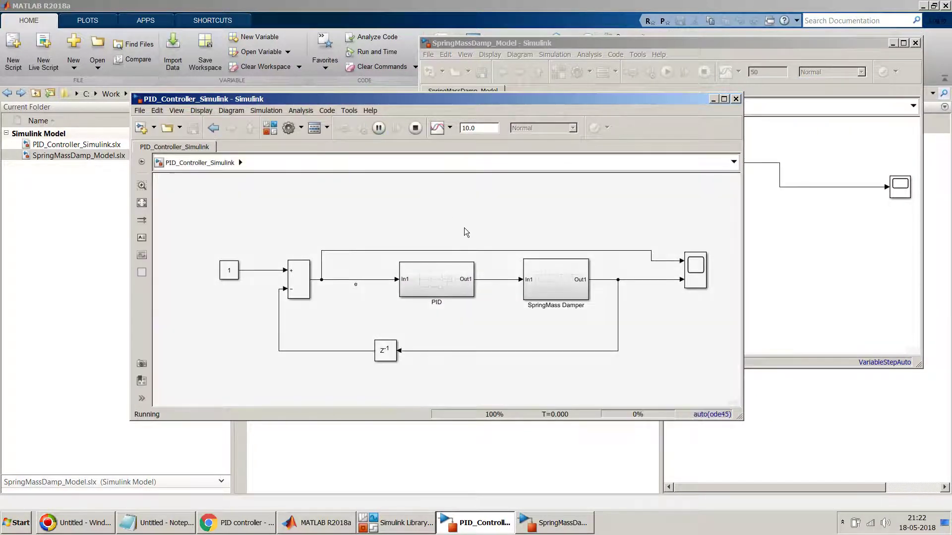
pyautogui.click(699, 272)
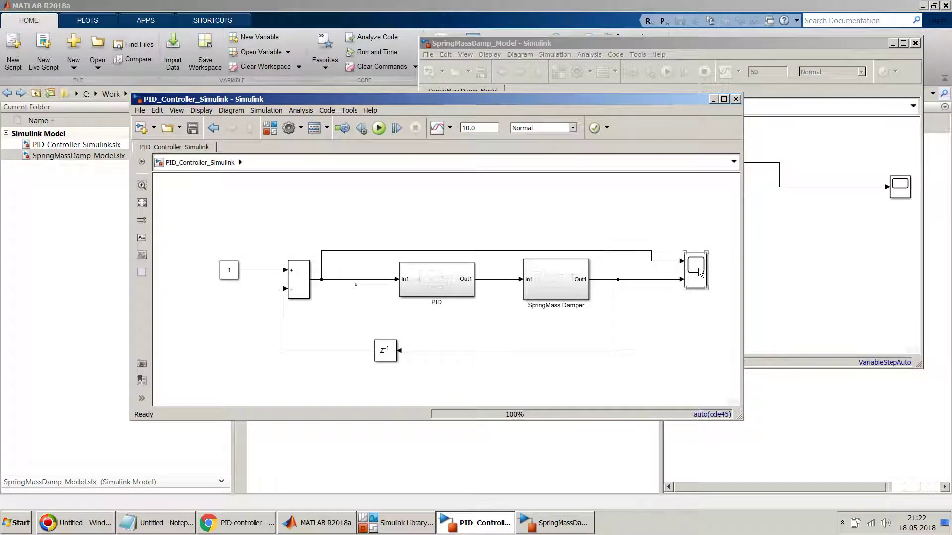
pyautogui.click(917, 42)
pyautogui.click(916, 43)
pyautogui.doubleClick(694, 269)
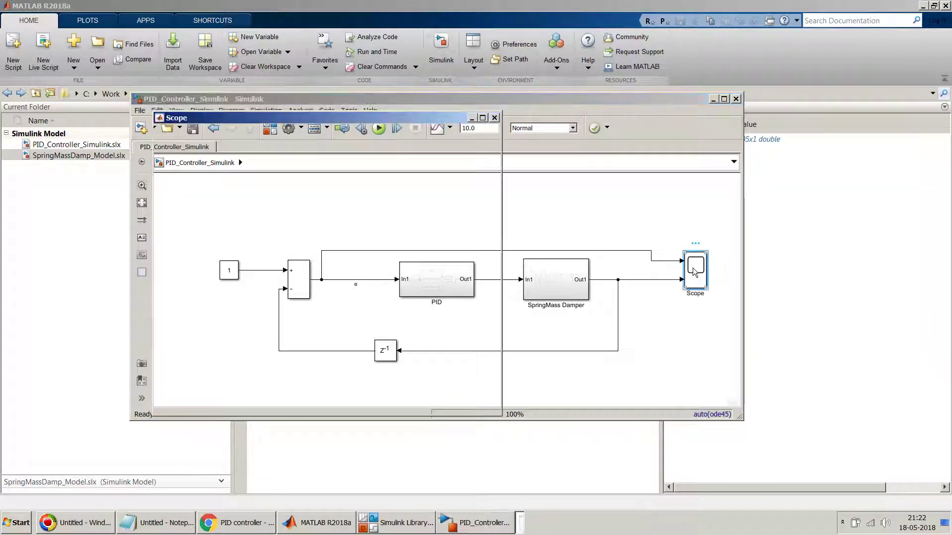
# - Arrange the model and Scope windows side by side and fit the diagram to view
pyautogui.moveTo(425, 118); pyautogui.dragTo(812, 103)
pyautogui.click(509, 100)
pyautogui.moveTo(508, 99); pyautogui.dragTo(388, 101)
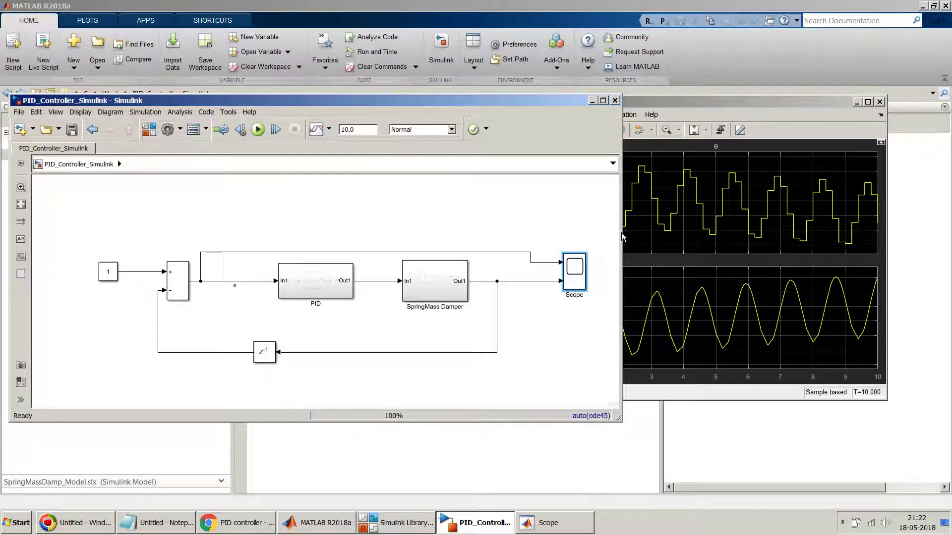
pyautogui.moveTo(620, 233); pyautogui.dragTo(467, 230)
pyautogui.press('space')
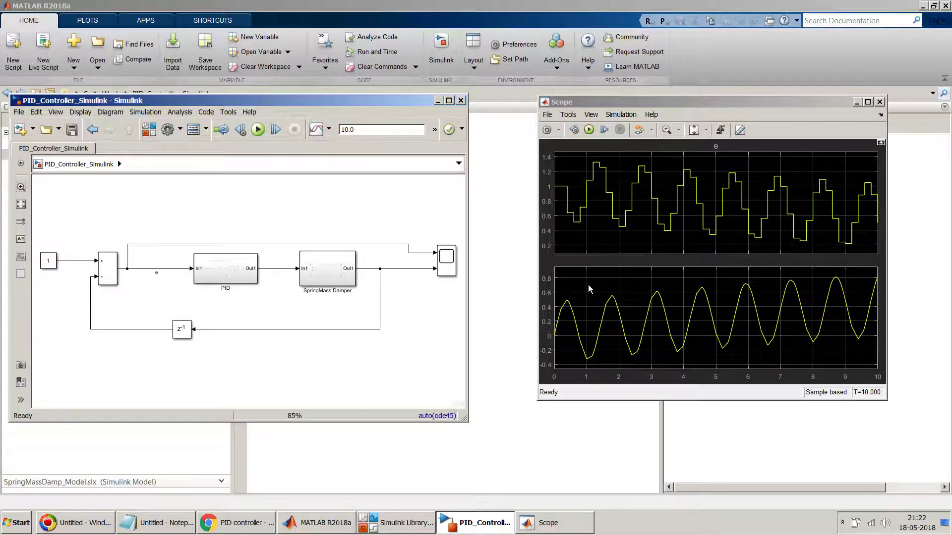
# - Raise the stop time to 100 s and rerun the simulation
pyautogui.doubleClick(373, 129)
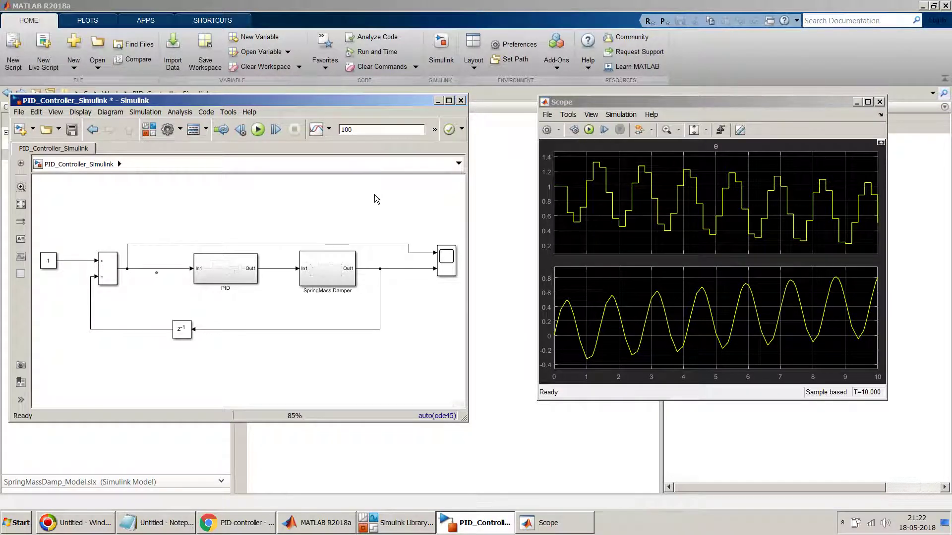
pyautogui.click(253, 131)
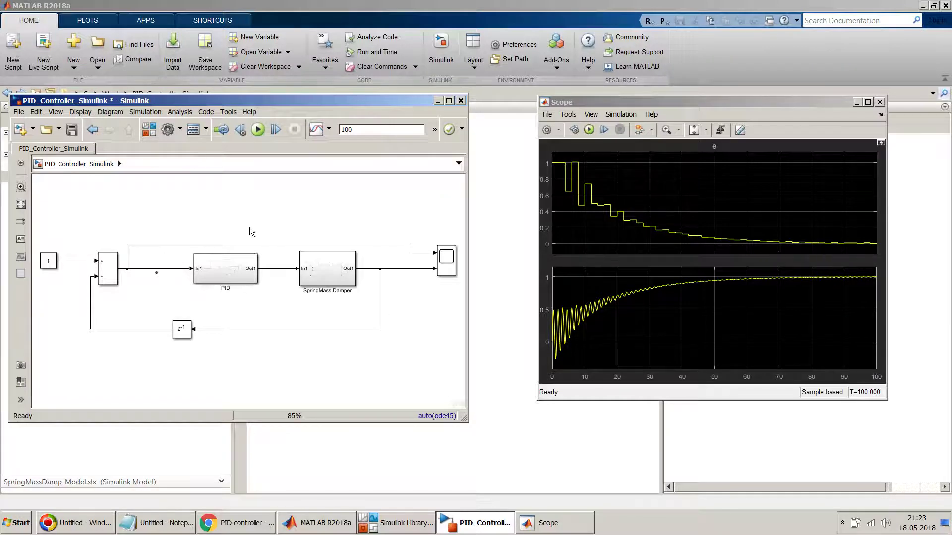
# - Save the model and open the PID subsystem to inspect its I and D gain blocks
pyautogui.click(72, 129)
pyautogui.doubleClick(224, 277)
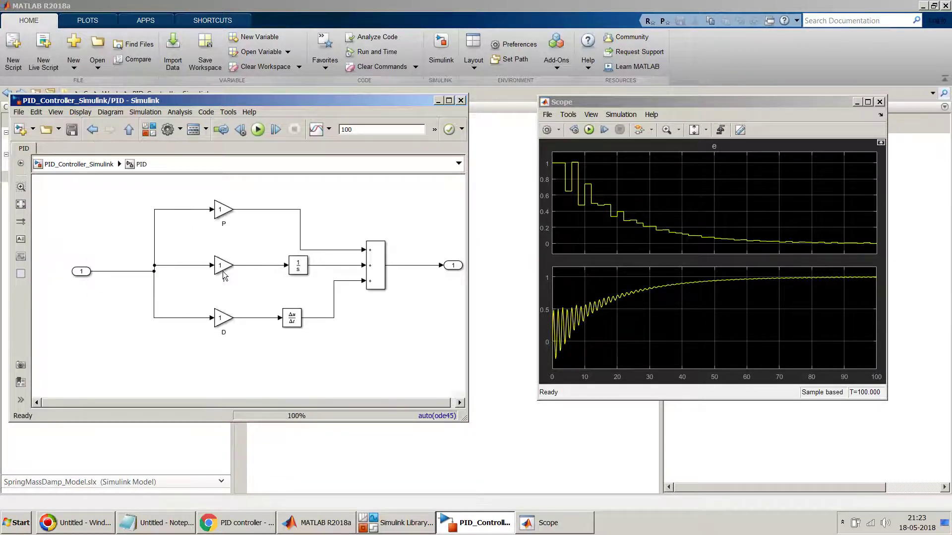
pyautogui.click(222, 211)
pyautogui.click(217, 259)
pyautogui.click(211, 308)
pyautogui.click(211, 308)
# - Set the I gain to 7 and the D gain to 1.8, then return to the top level
pyautogui.doubleClick(219, 264)
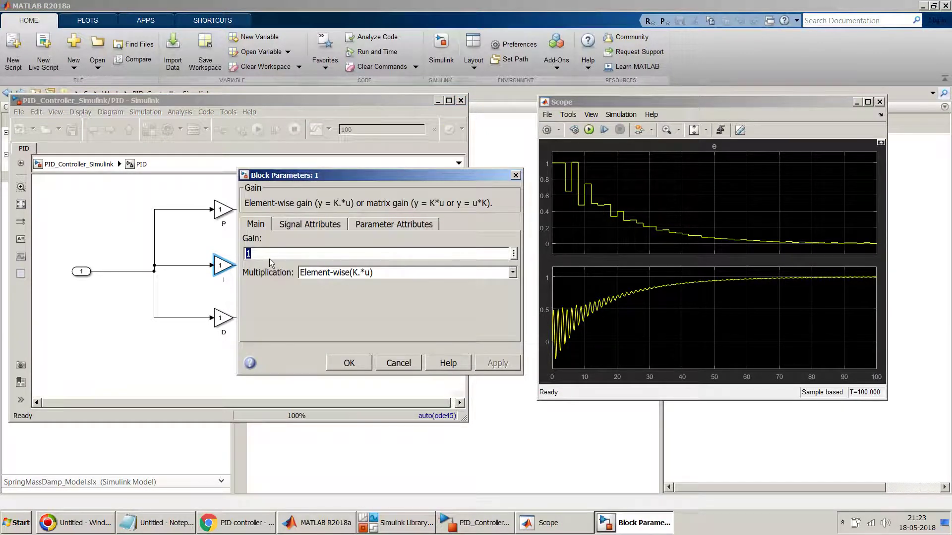
pyautogui.write('10')
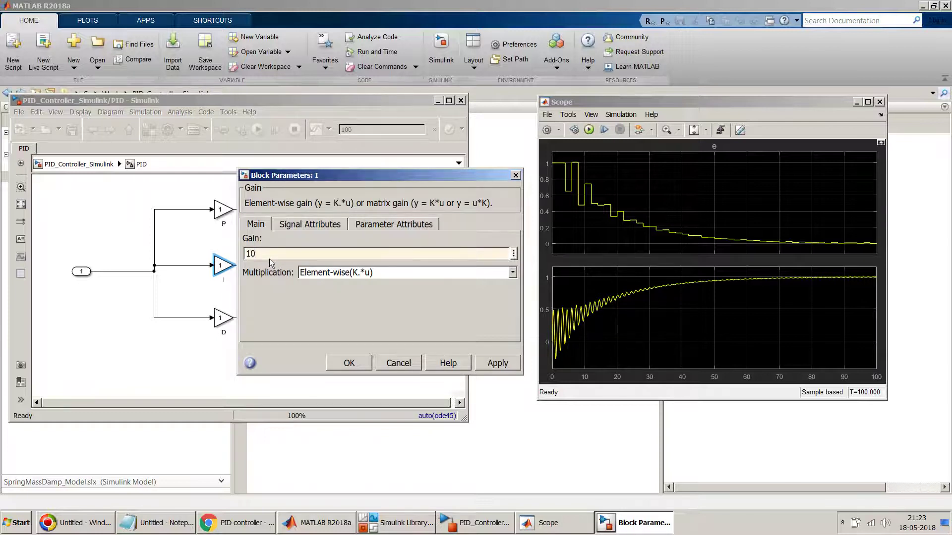
pyautogui.press('BackSpace')
pyautogui.write('7')
pyautogui.press('Return')
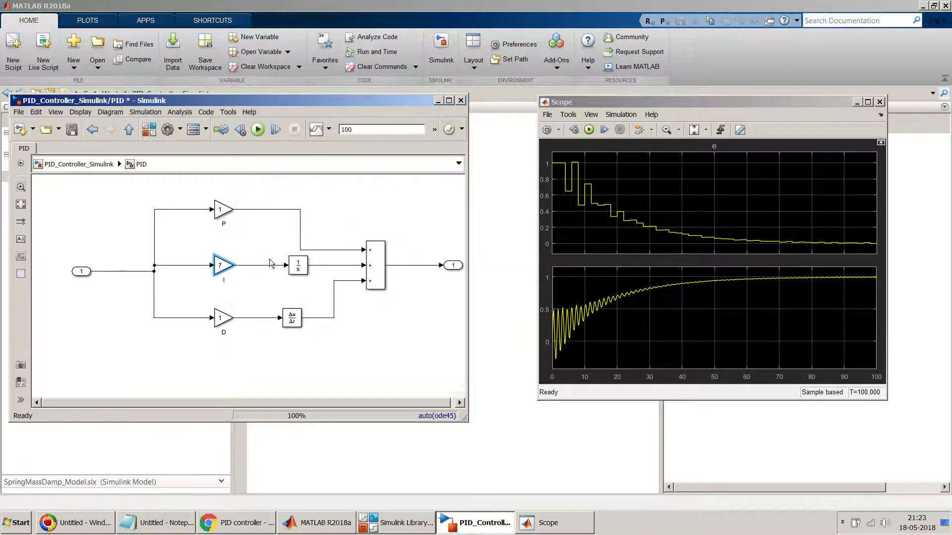
pyautogui.click(220, 318)
pyautogui.doubleClick(219, 317)
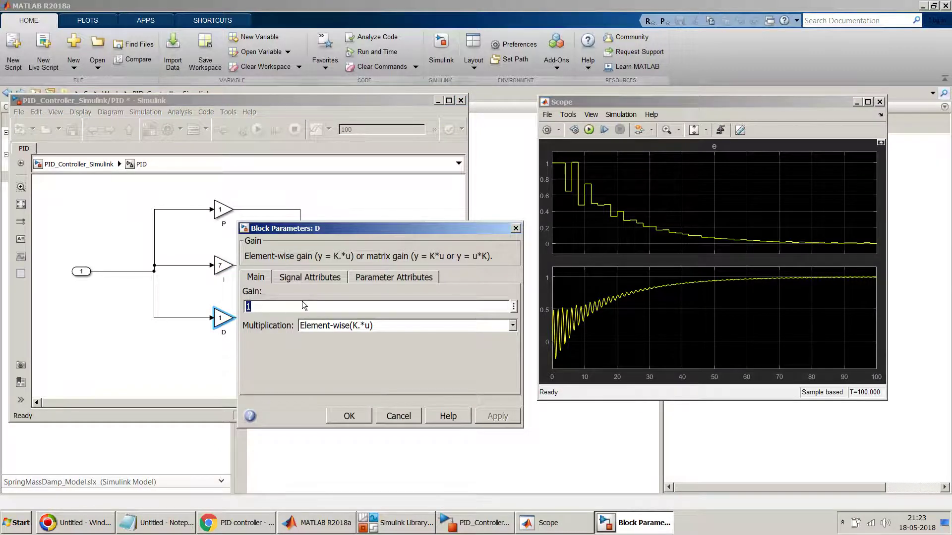
pyautogui.write('1.8')
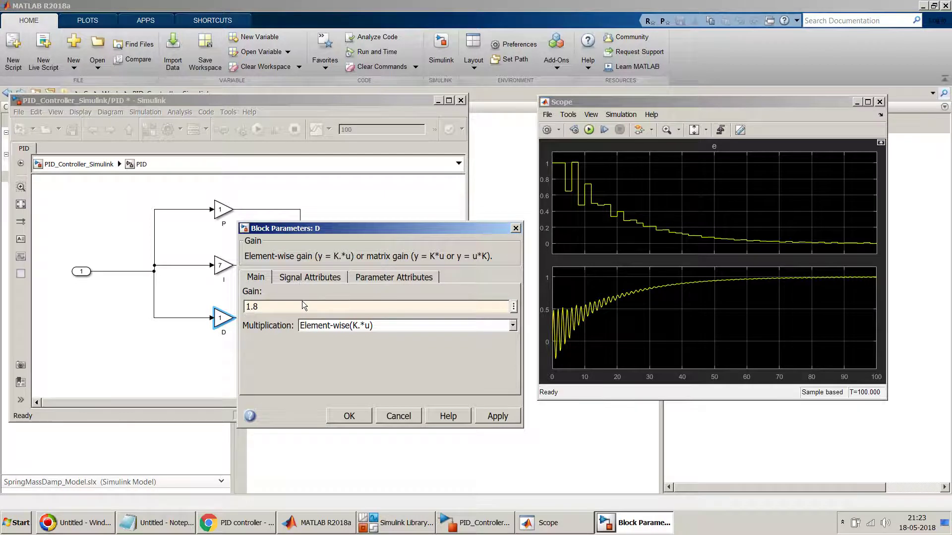
pyautogui.press('Return')
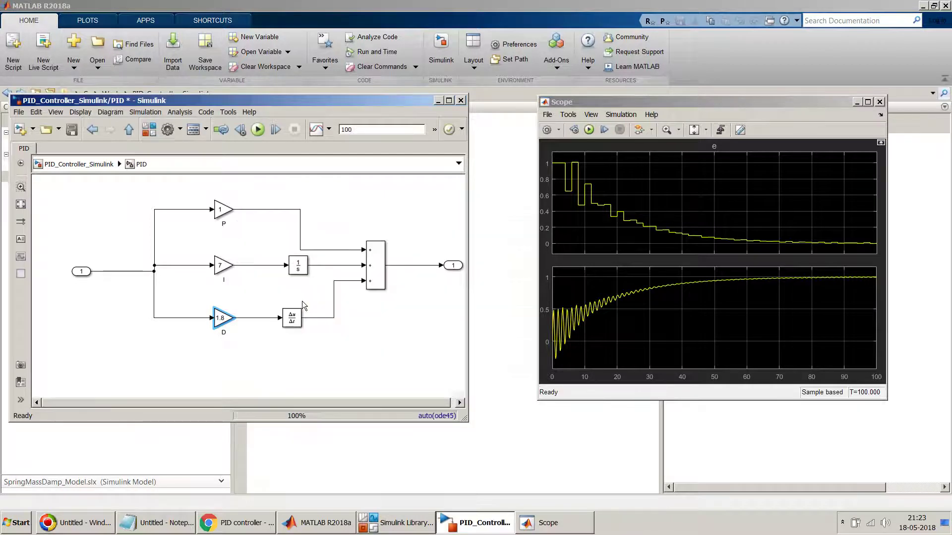
pyautogui.click(185, 222)
pyautogui.click(128, 130)
# - Save, rerun with the tuned gains, and open the PID subsystem showing gains 1, 7 and 1.8
pyautogui.click(72, 131)
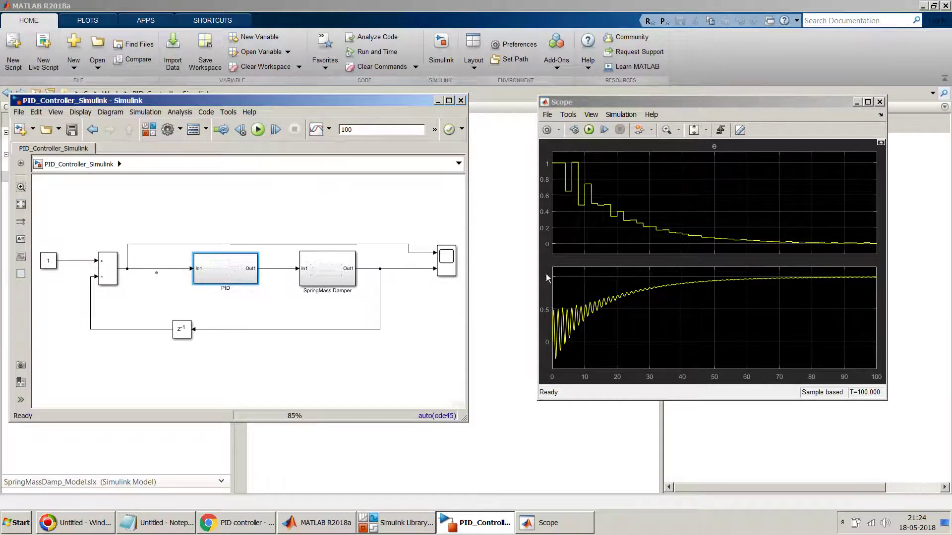
pyautogui.click(257, 130)
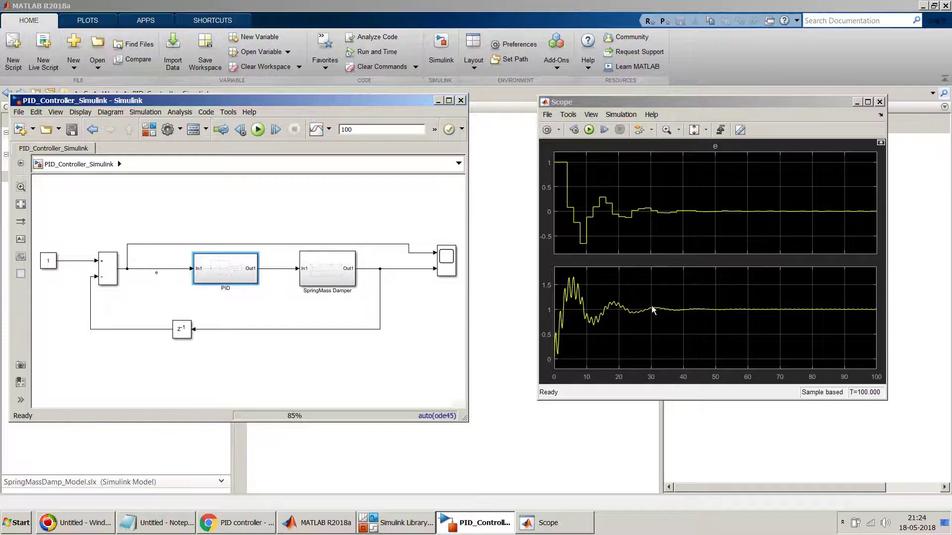
pyautogui.doubleClick(230, 277)
pyautogui.click(230, 274)
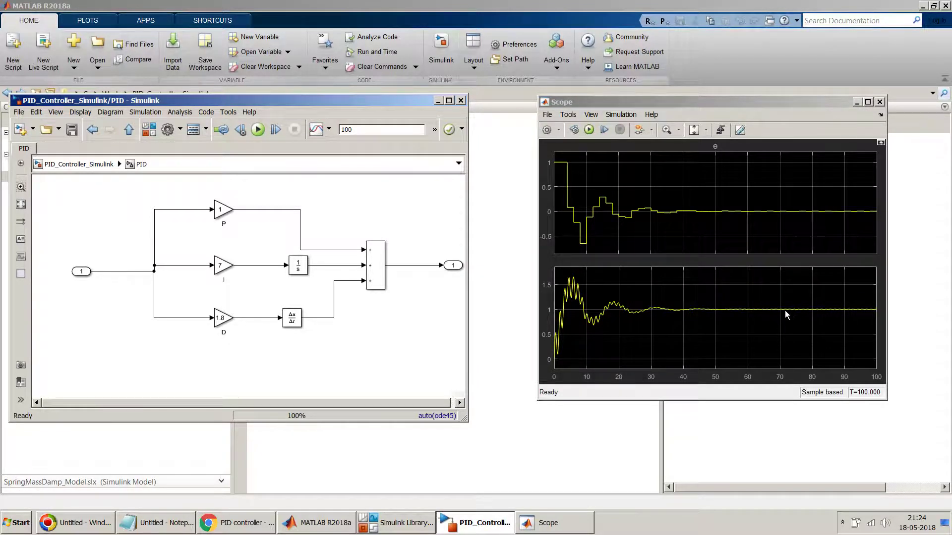
# - Switch between the PID subsystem and top-level diagram, hiding the Library Browser, ending at top level
pyautogui.click(92, 165)
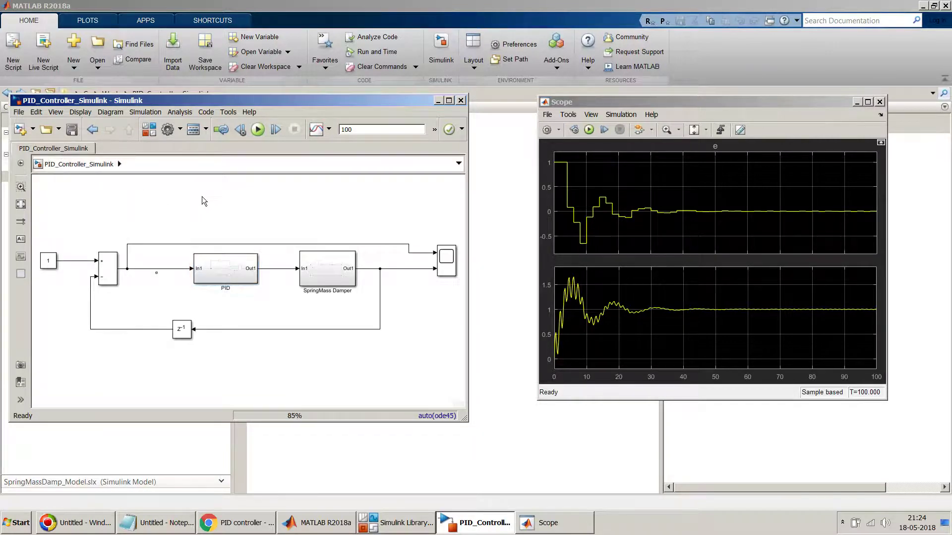
pyautogui.doubleClick(220, 266)
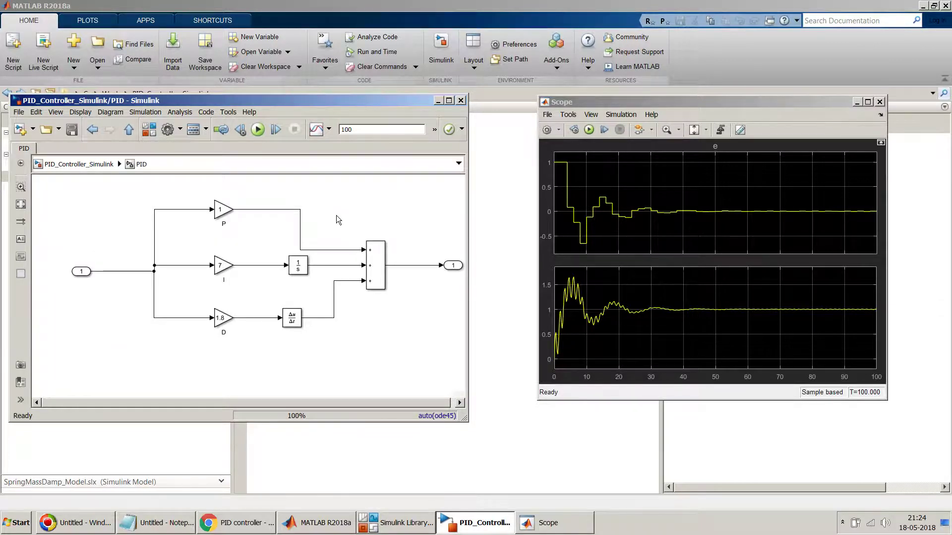
pyautogui.click(384, 528)
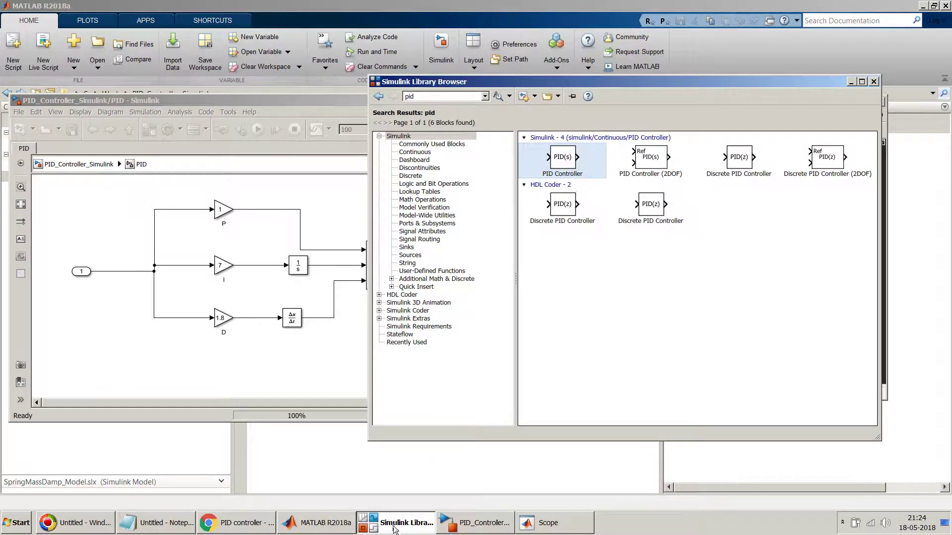
pyautogui.click(394, 531)
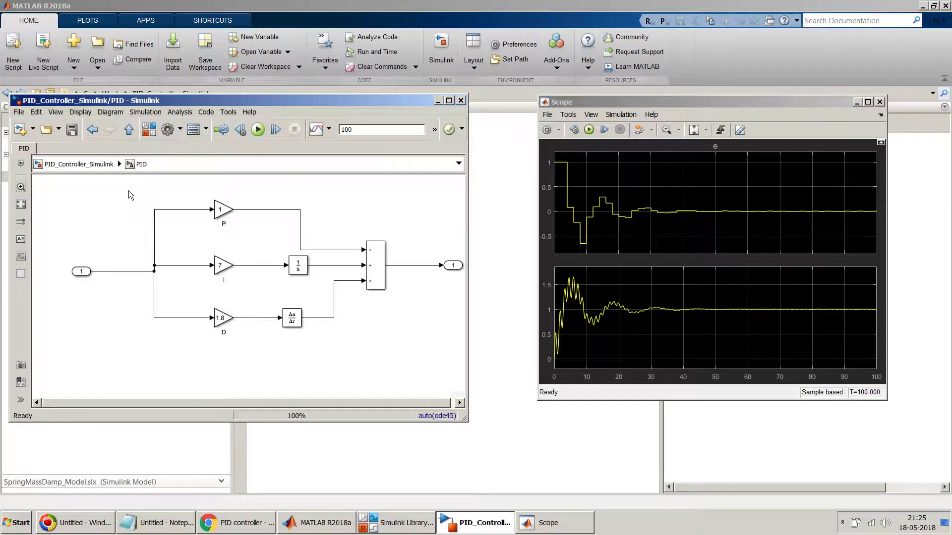
pyautogui.click(79, 164)
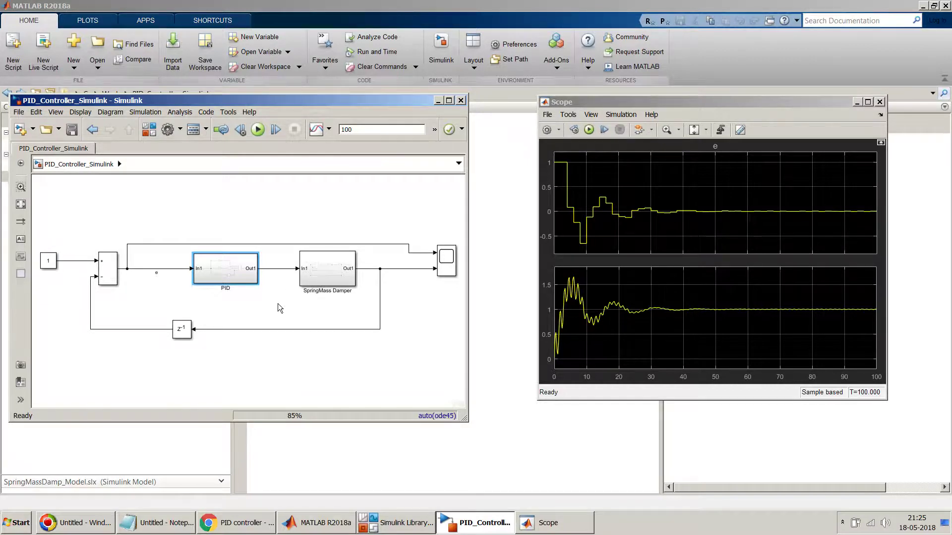
pyautogui.doubleClick(237, 266)
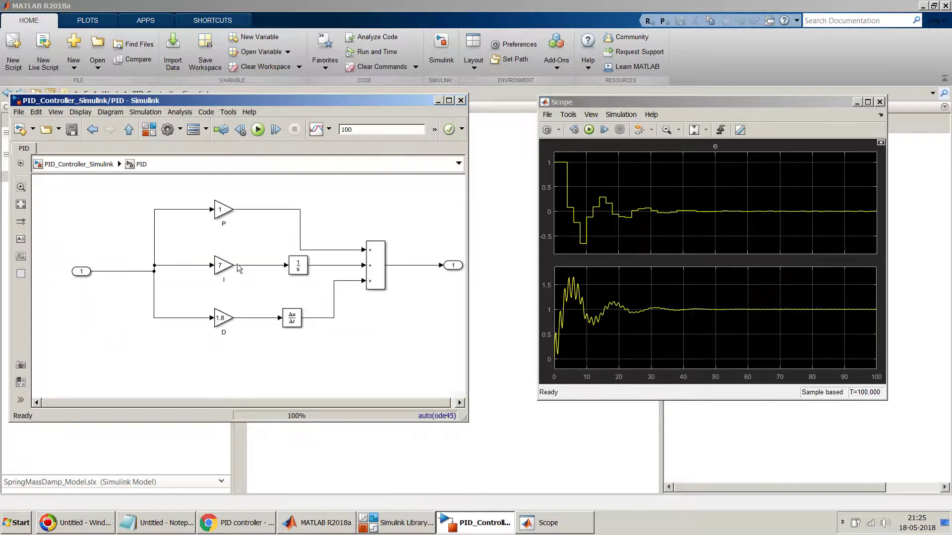
pyautogui.click(227, 313)
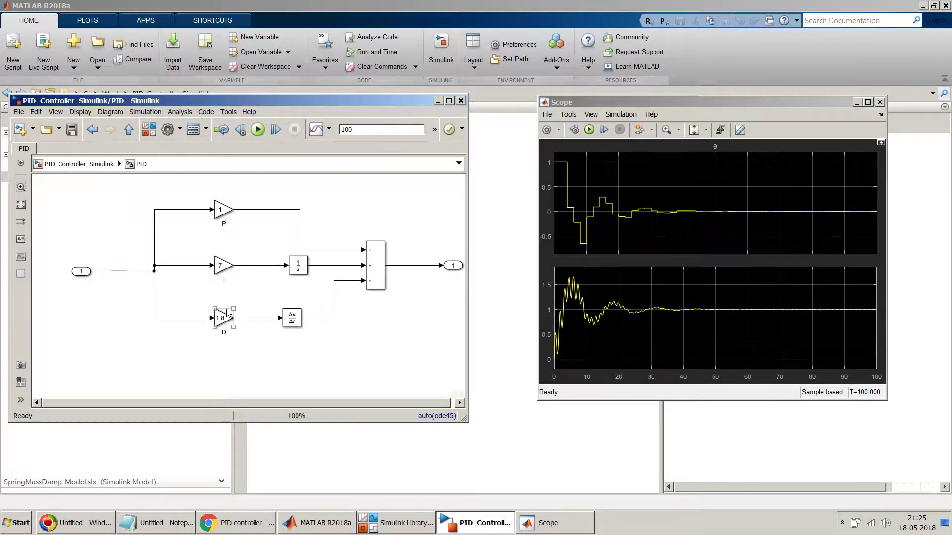
pyautogui.click(82, 164)
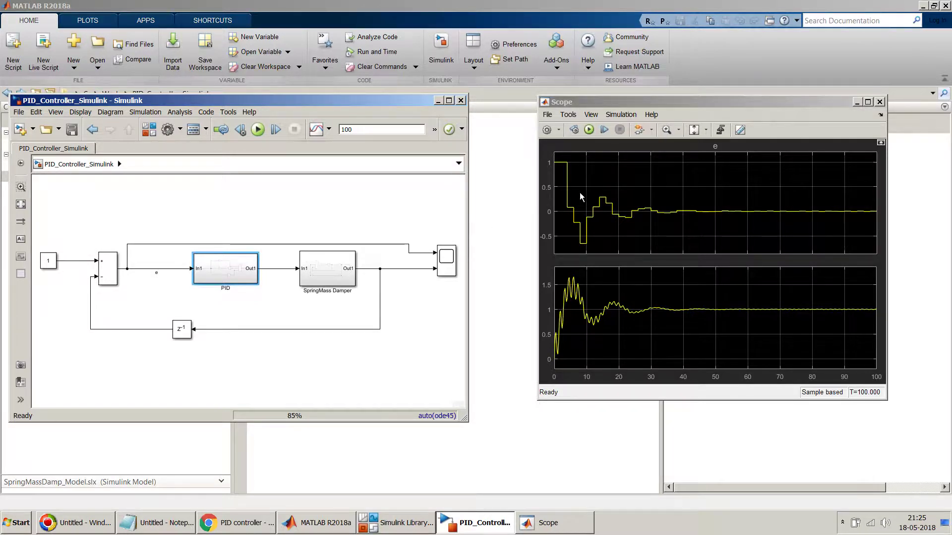
pyautogui.rightClick(232, 265)
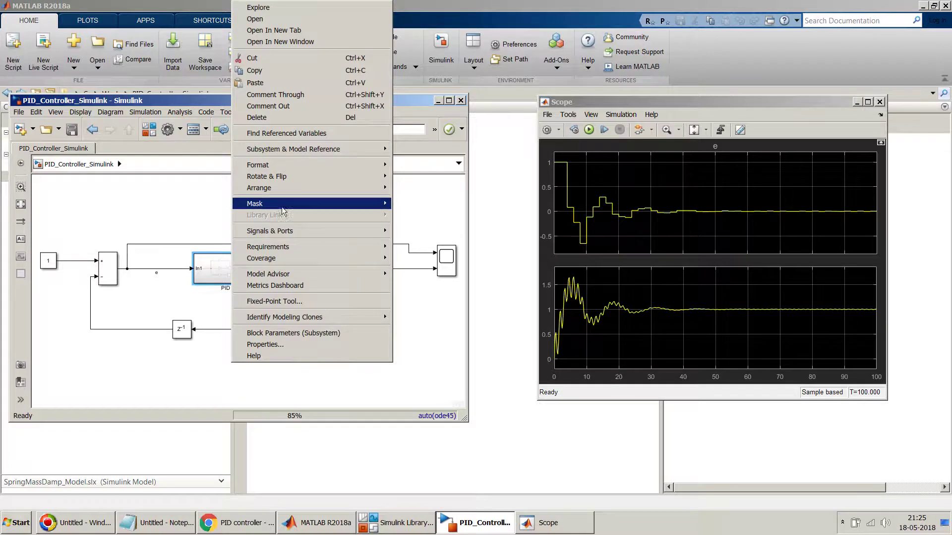
pyautogui.moveTo(292, 202)
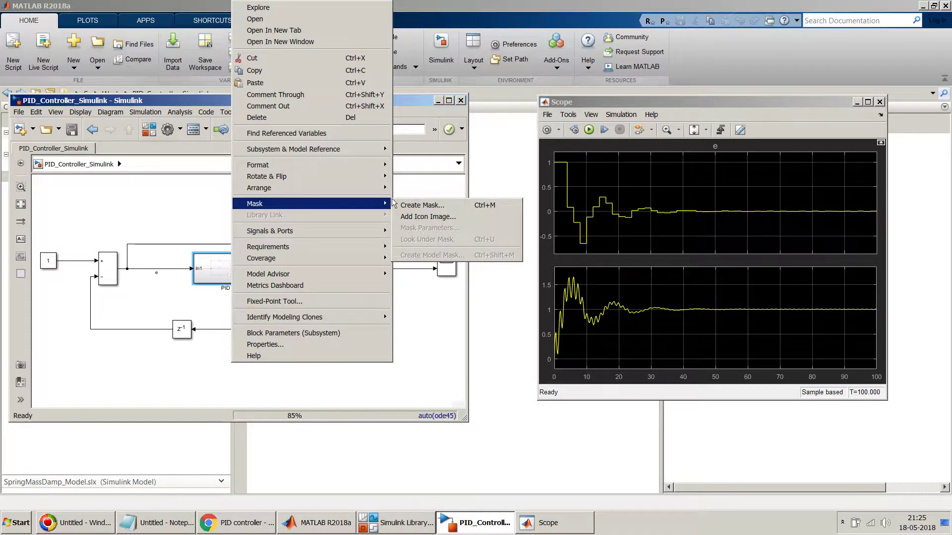
pyautogui.click(418, 204)
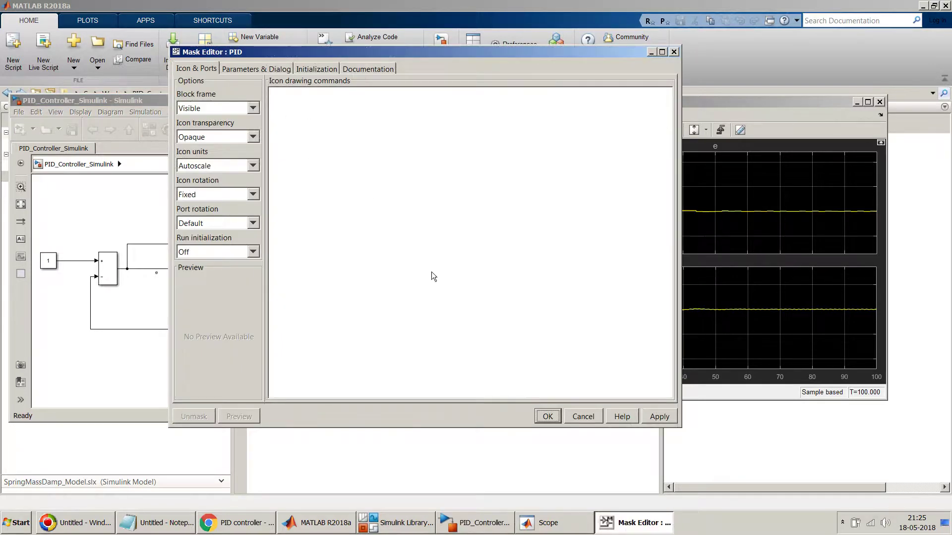
pyautogui.click(579, 418)
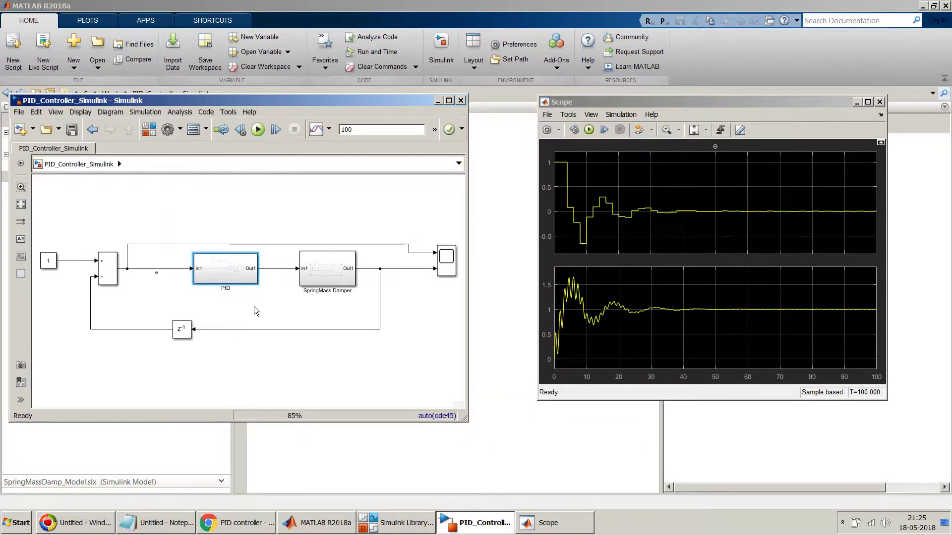
pyautogui.doubleClick(222, 273)
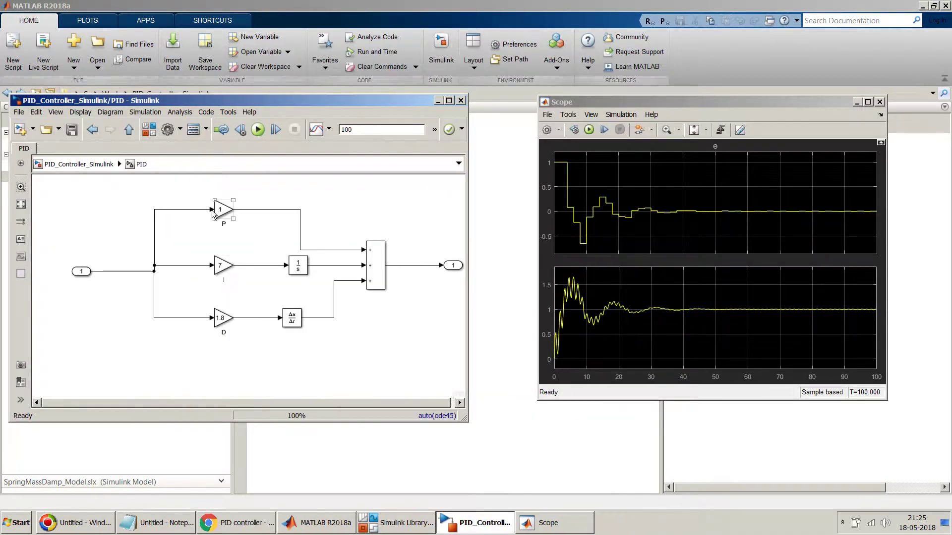
pyautogui.click(74, 164)
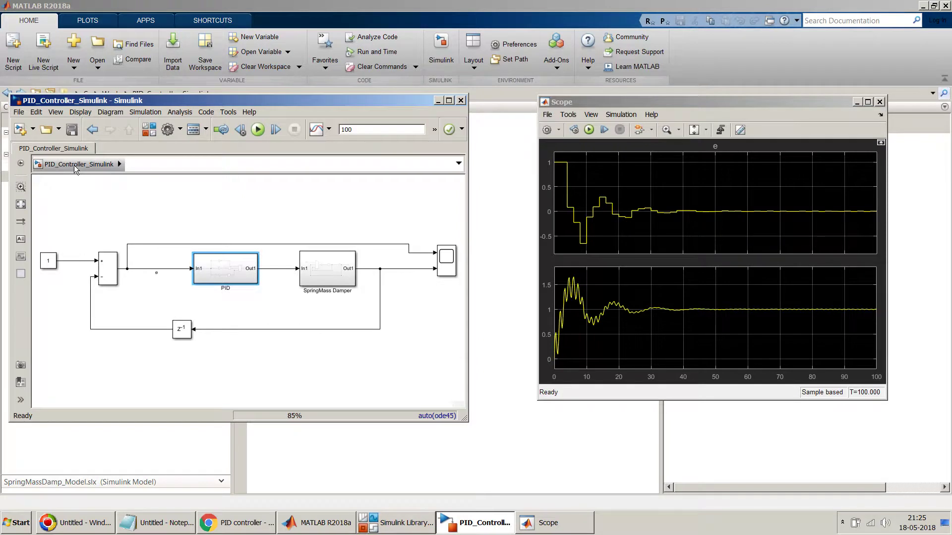
pyautogui.click(186, 230)
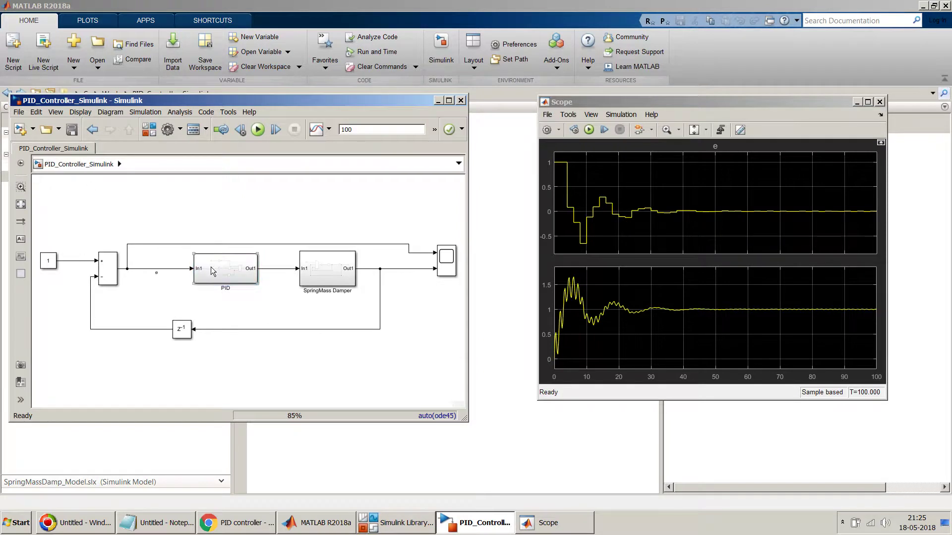